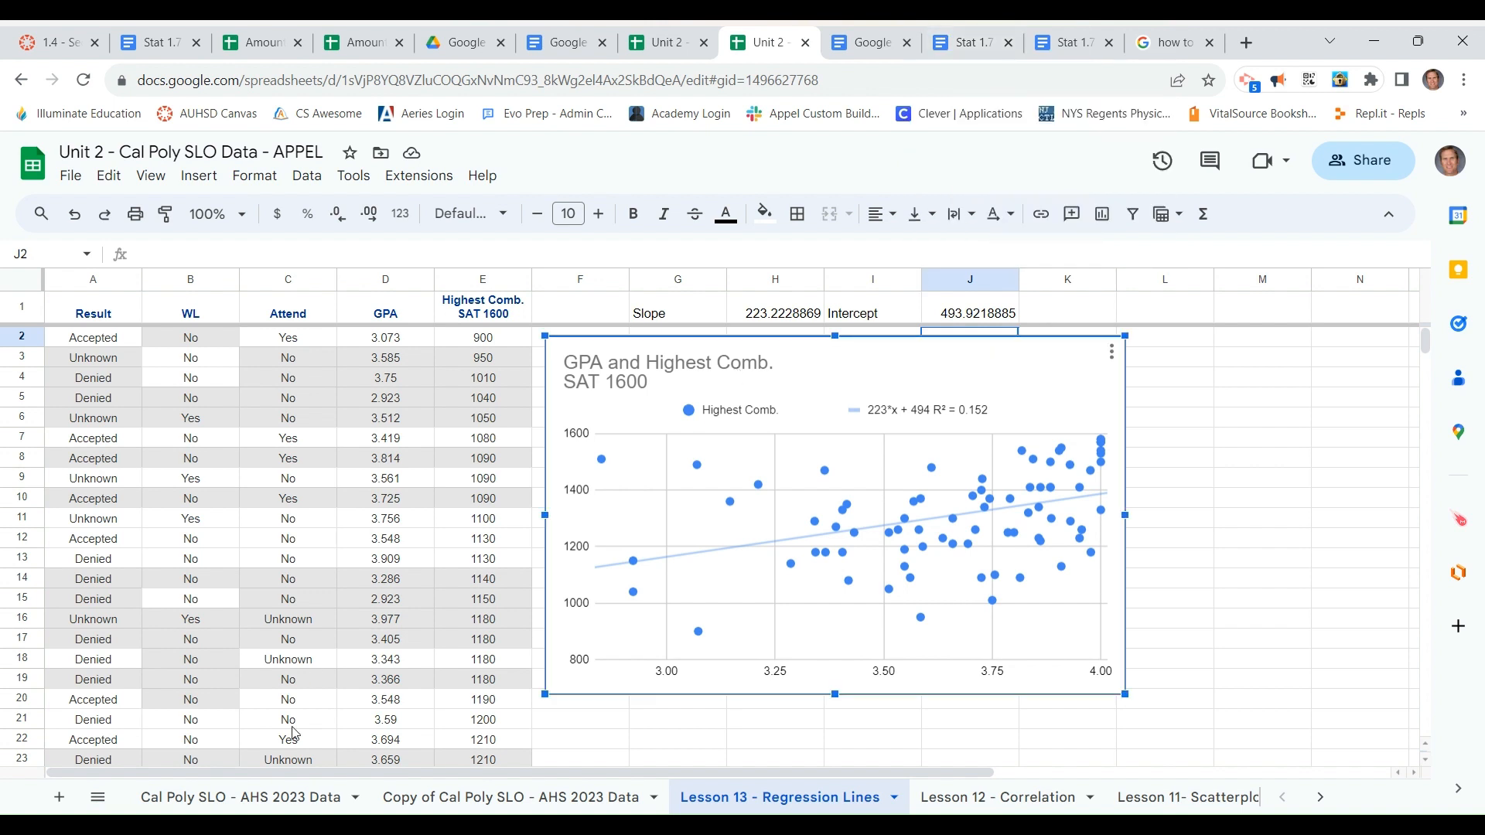
Duplicate the "Cal Poly SLO - AHS 2023 Data" sheet
left_click(271, 800)
left_click(360, 797)
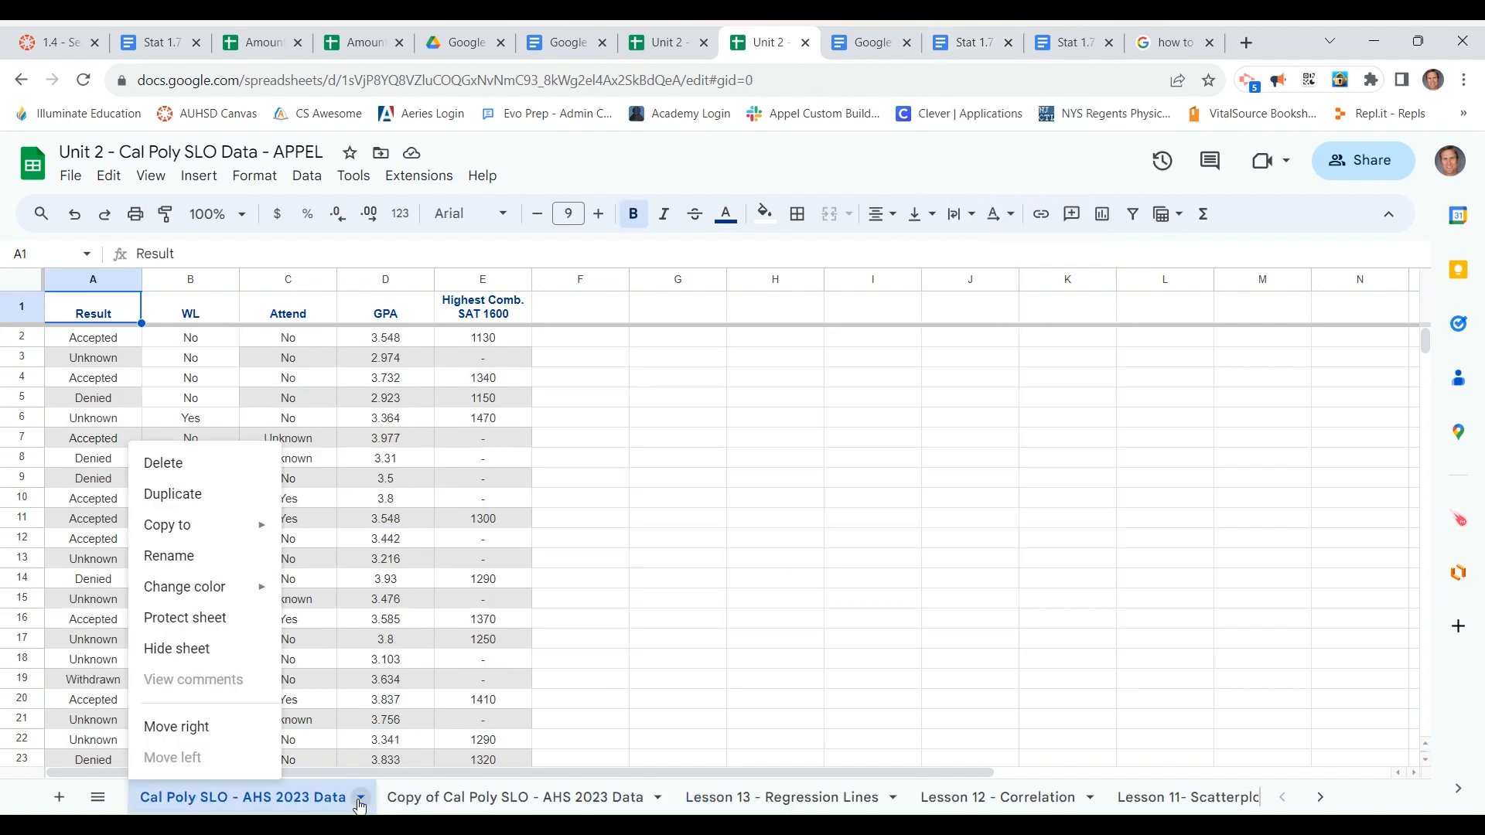
left_click(163, 493)
Rename the sheet "Copy of Cal Poly SLO - AHS 2023 Data" to "Lesson 14 - Residual Plots"
left_click(965, 797)
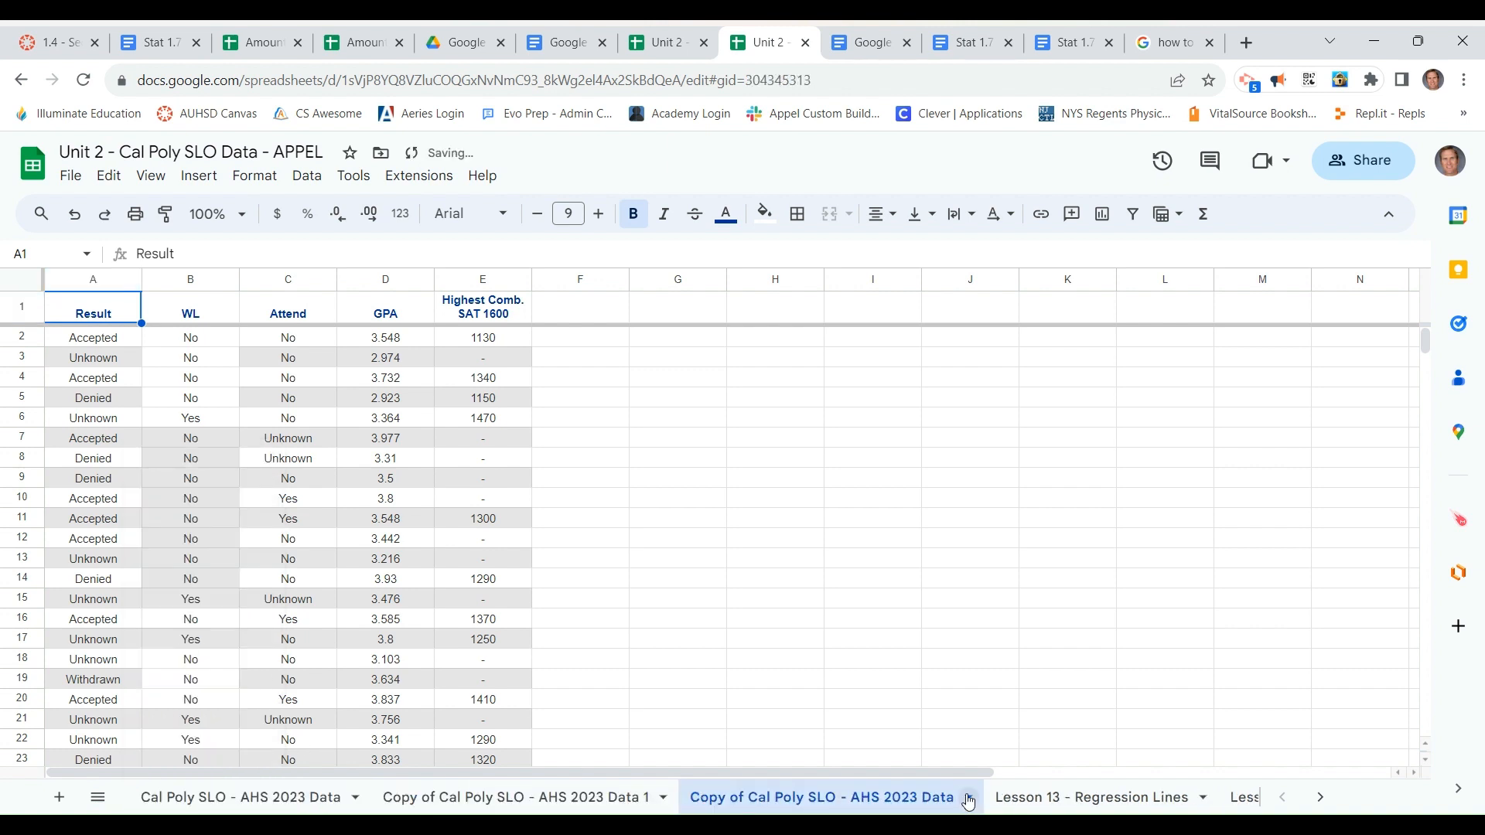
left_click(749, 566)
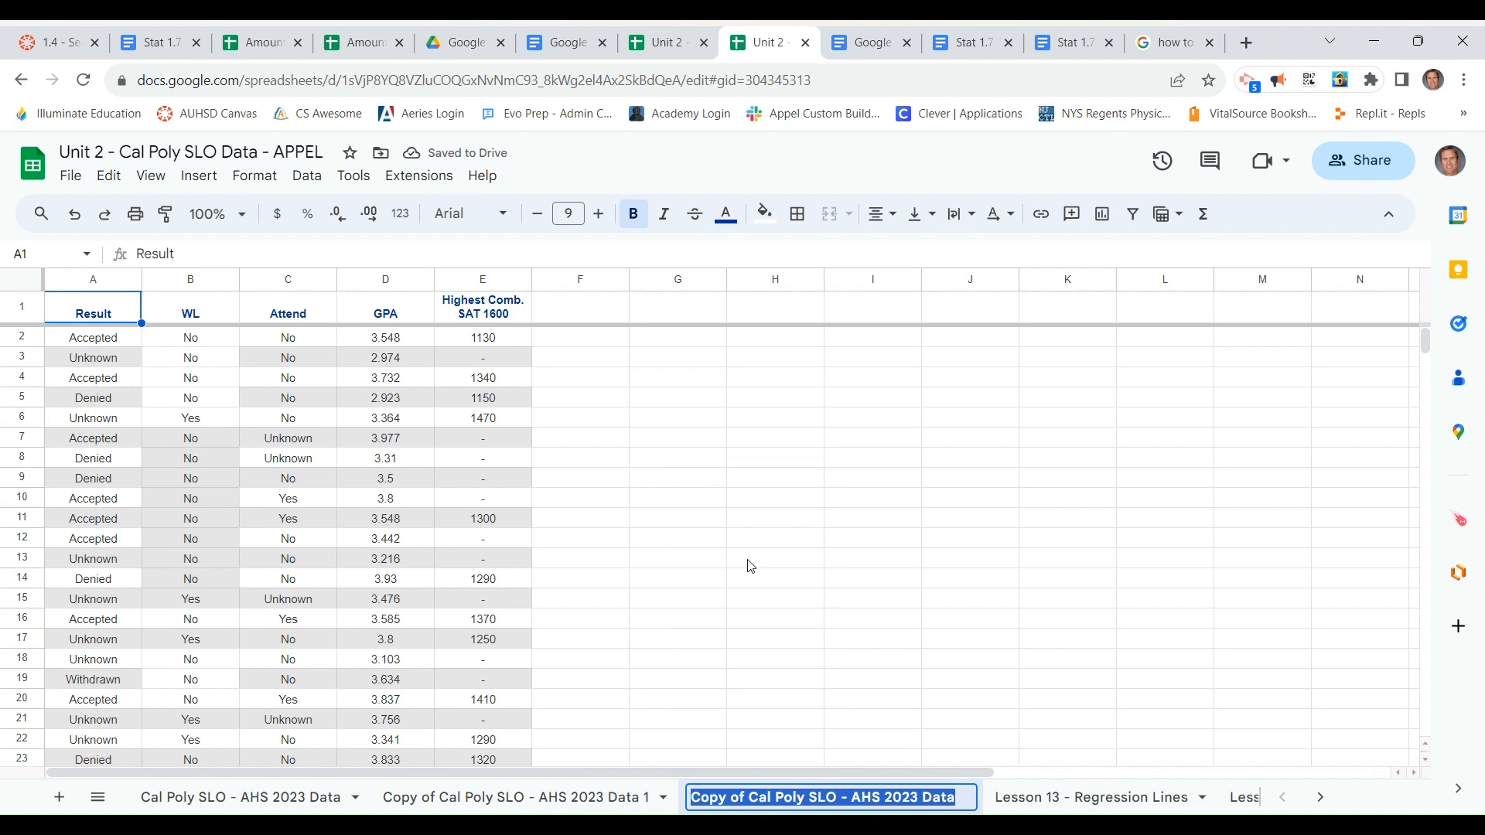
type("Lesson 14 ")
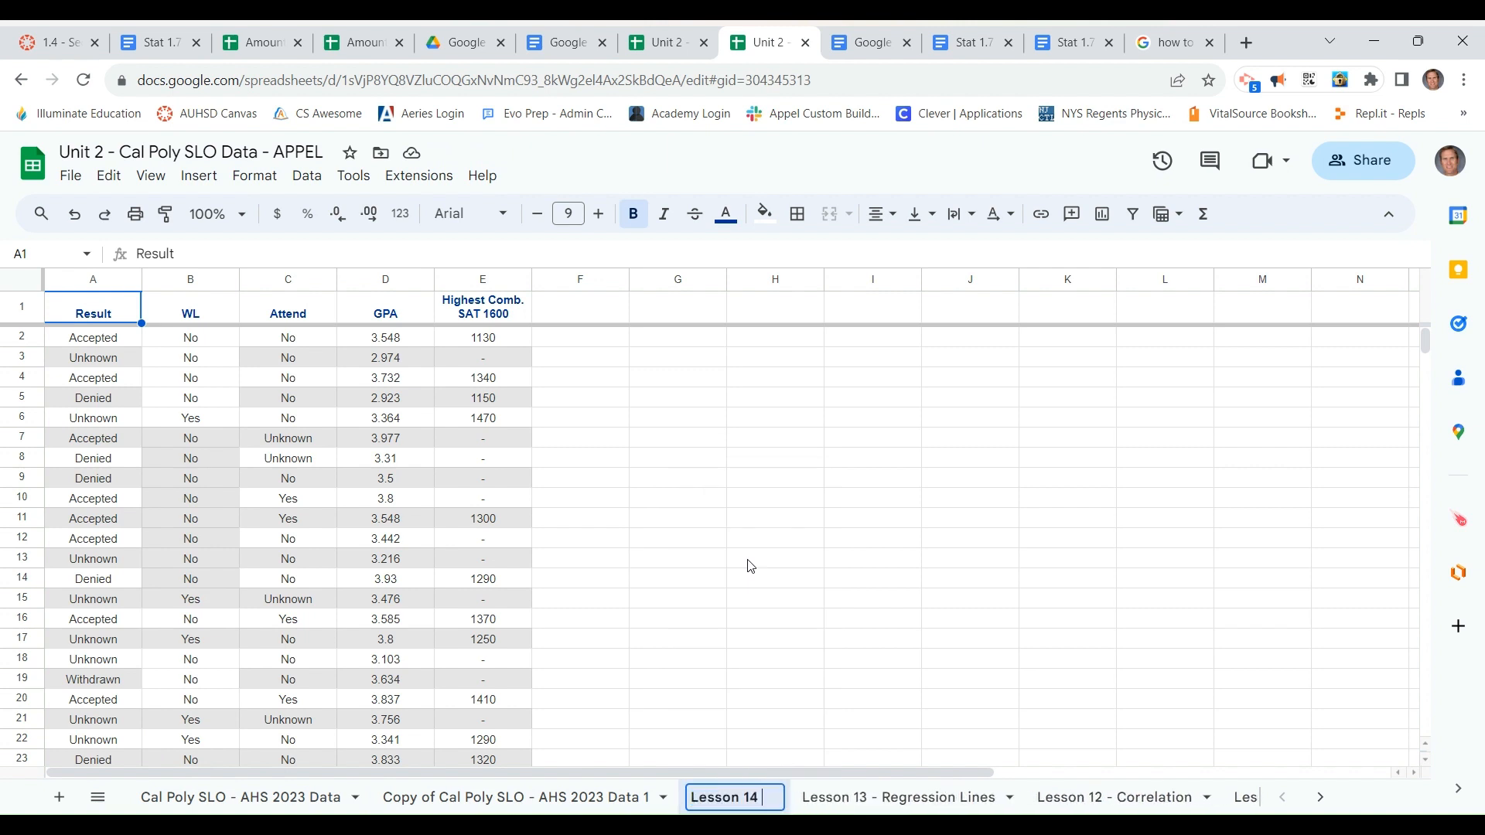
type("- Residual Plots")
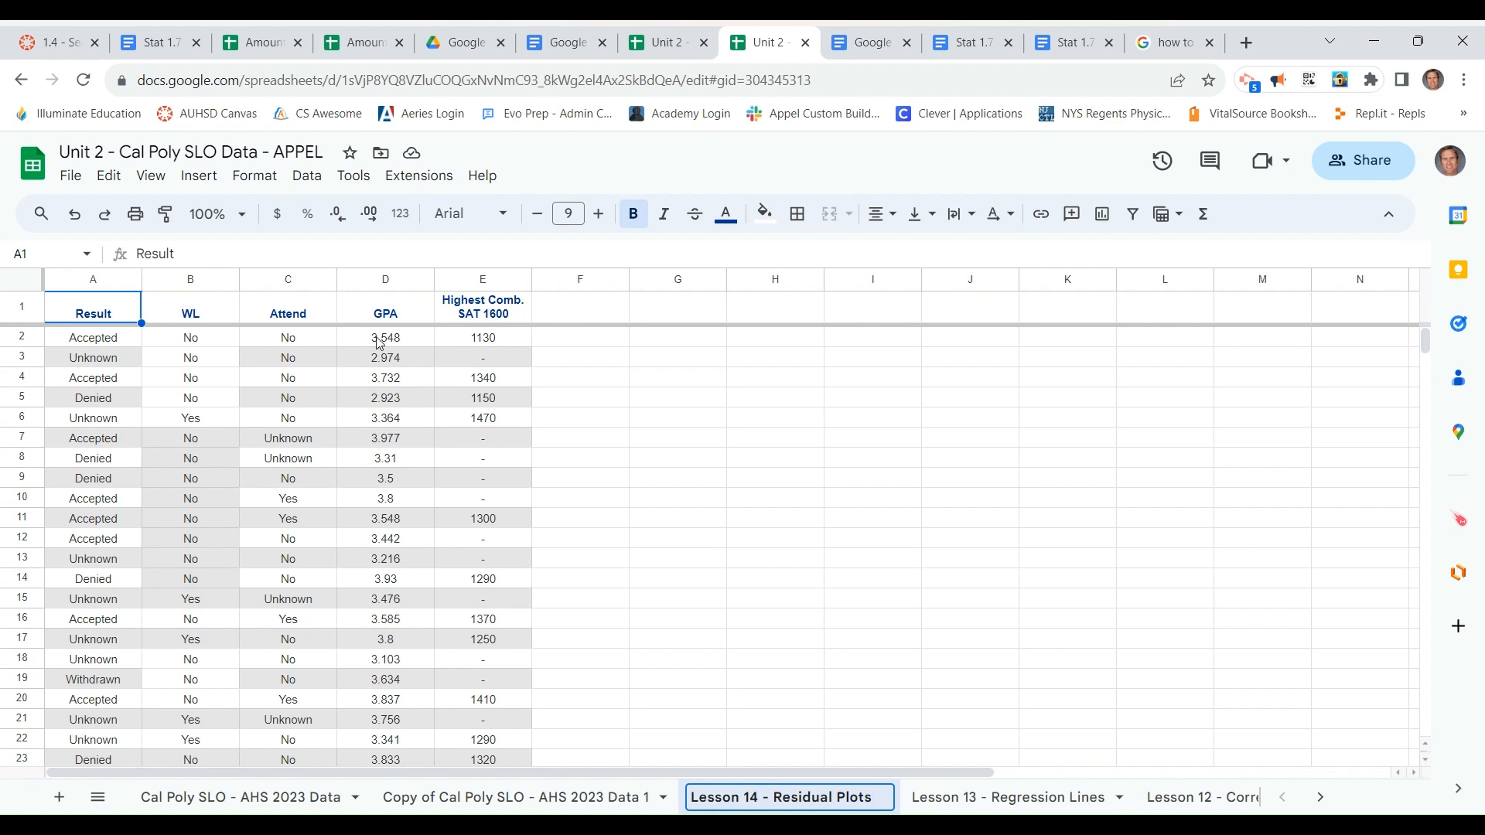
Sort columns A to E by Highest Comb. SAT 1600 from A to Z, treating the first row as a header
left_click_drag(110, 280, 441, 280)
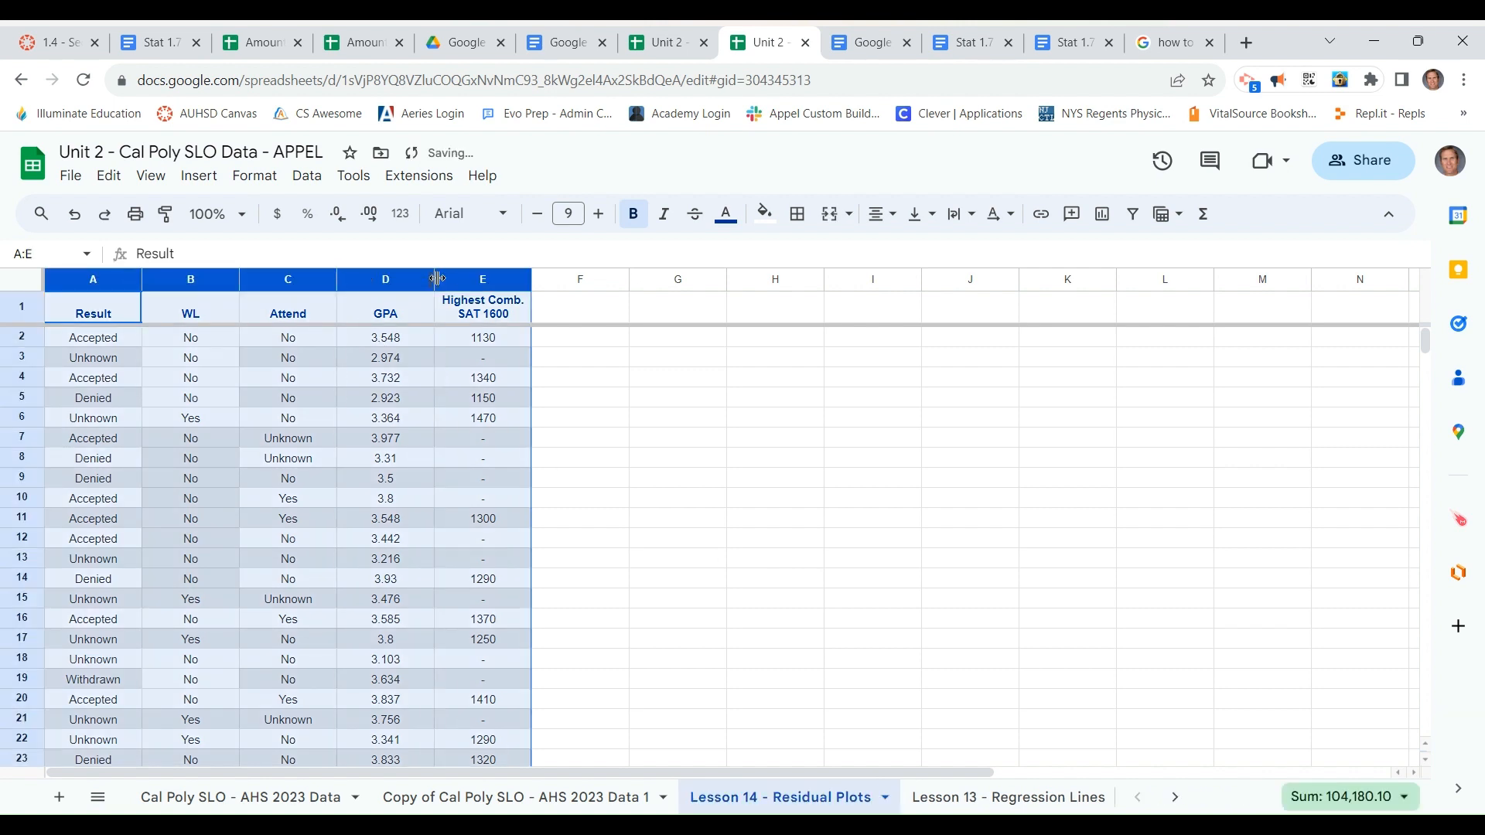
left_click(307, 175)
mouse_move(364, 240)
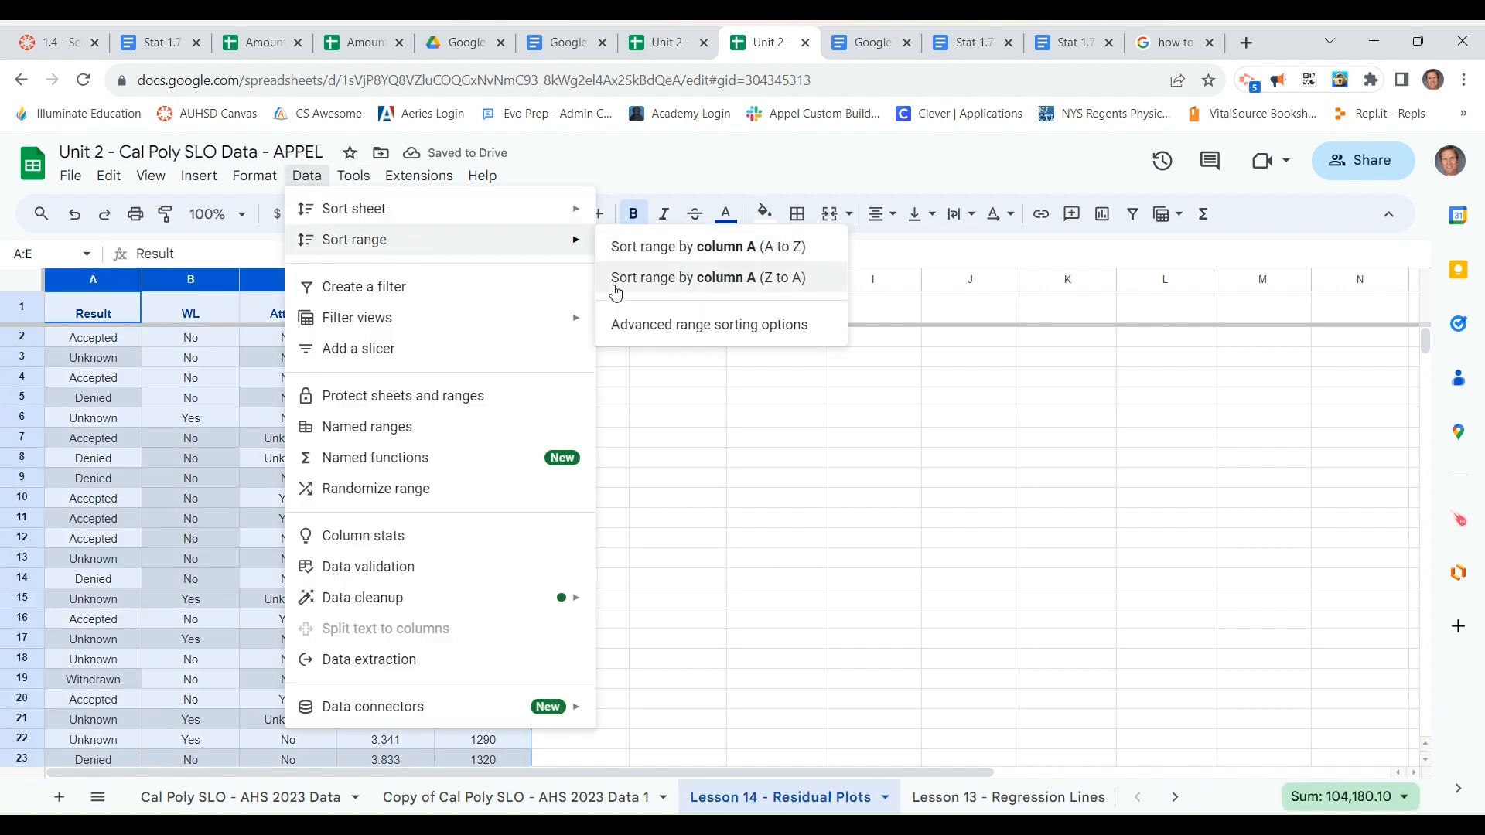
left_click(650, 327)
left_click(527, 399)
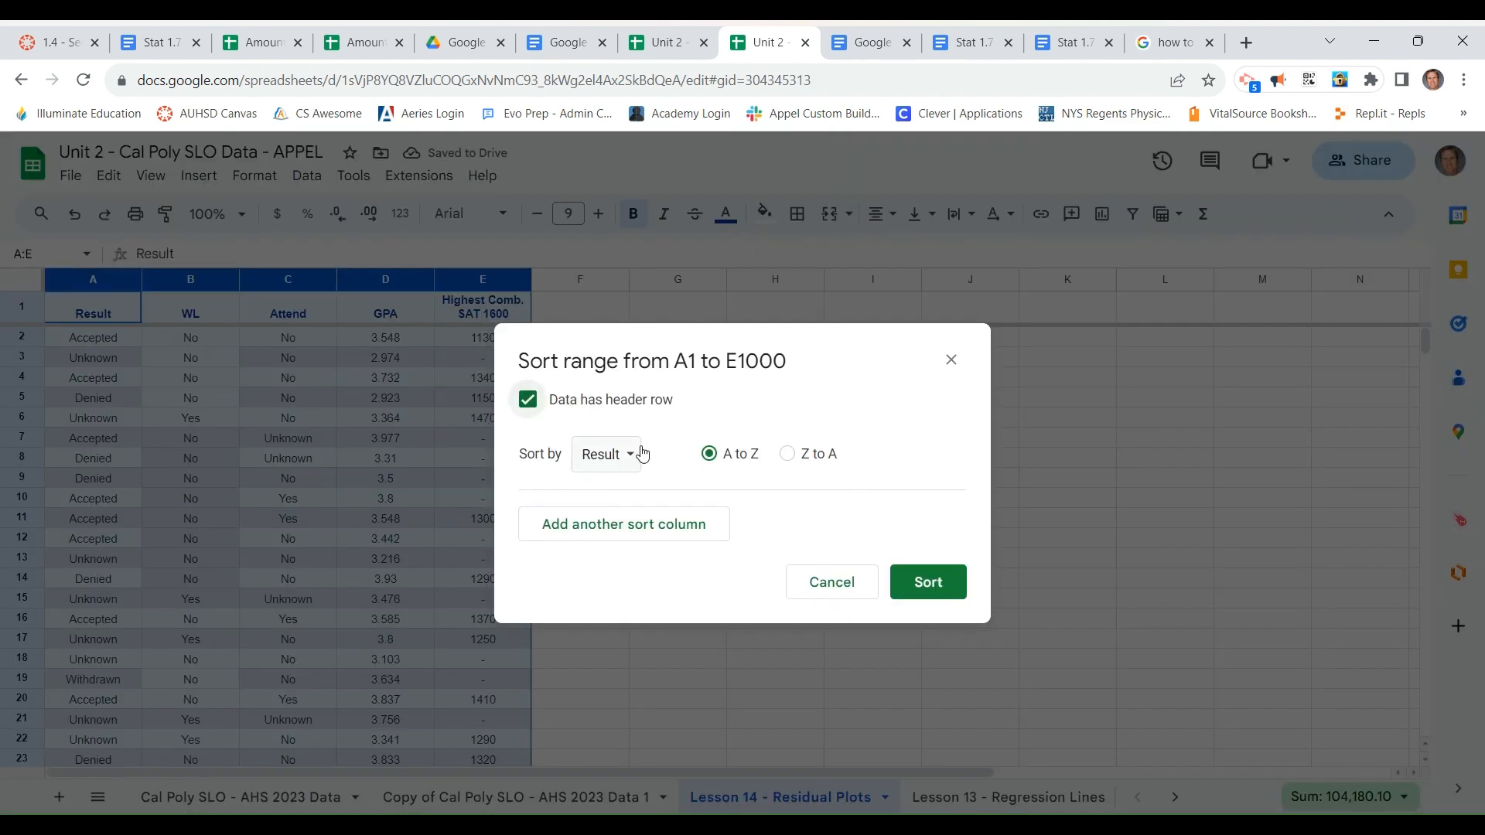
left_click(641, 454)
left_click(657, 579)
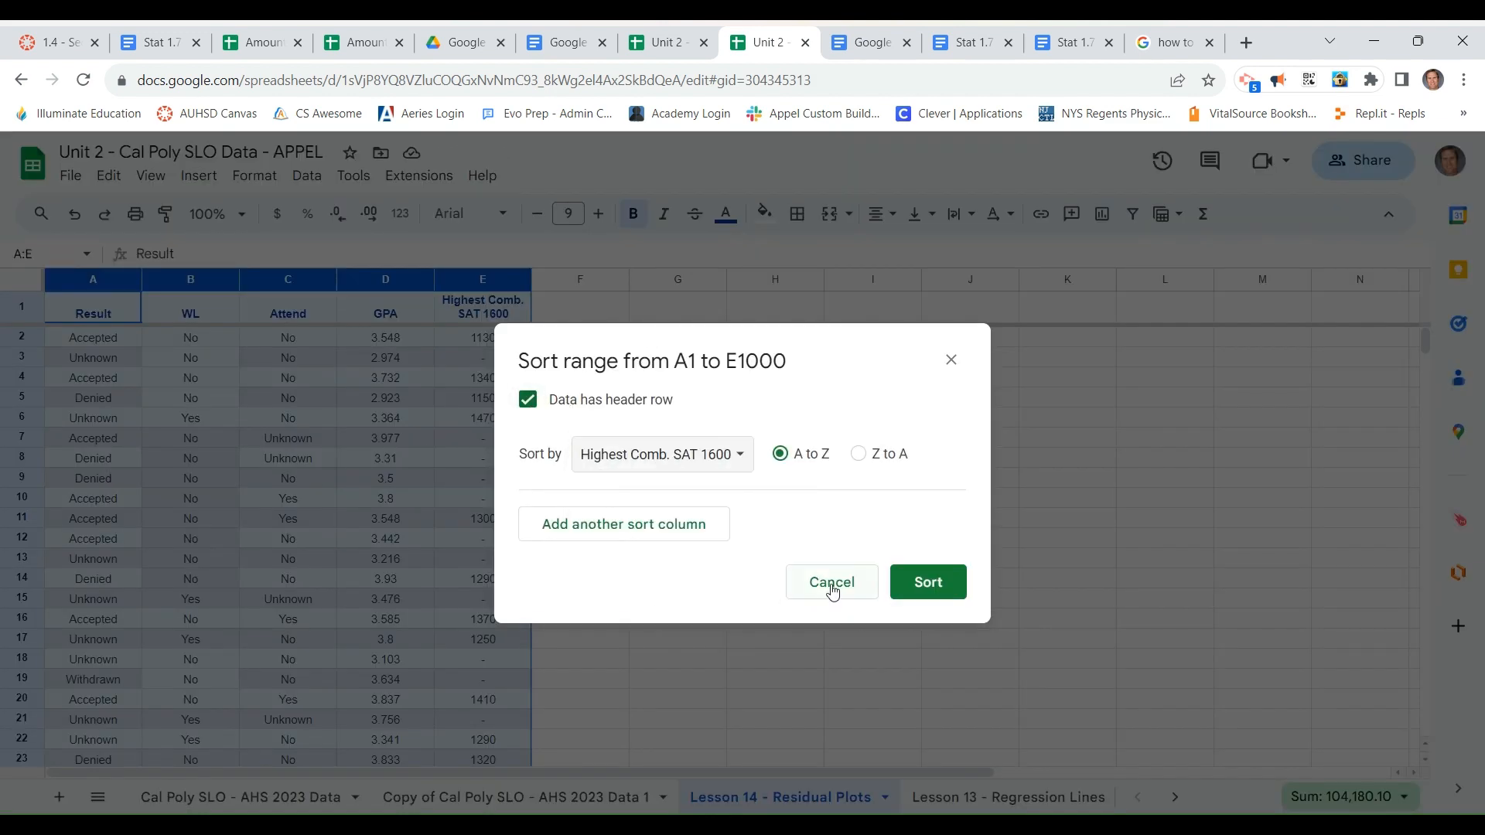
left_click(924, 584)
left_click(775, 542)
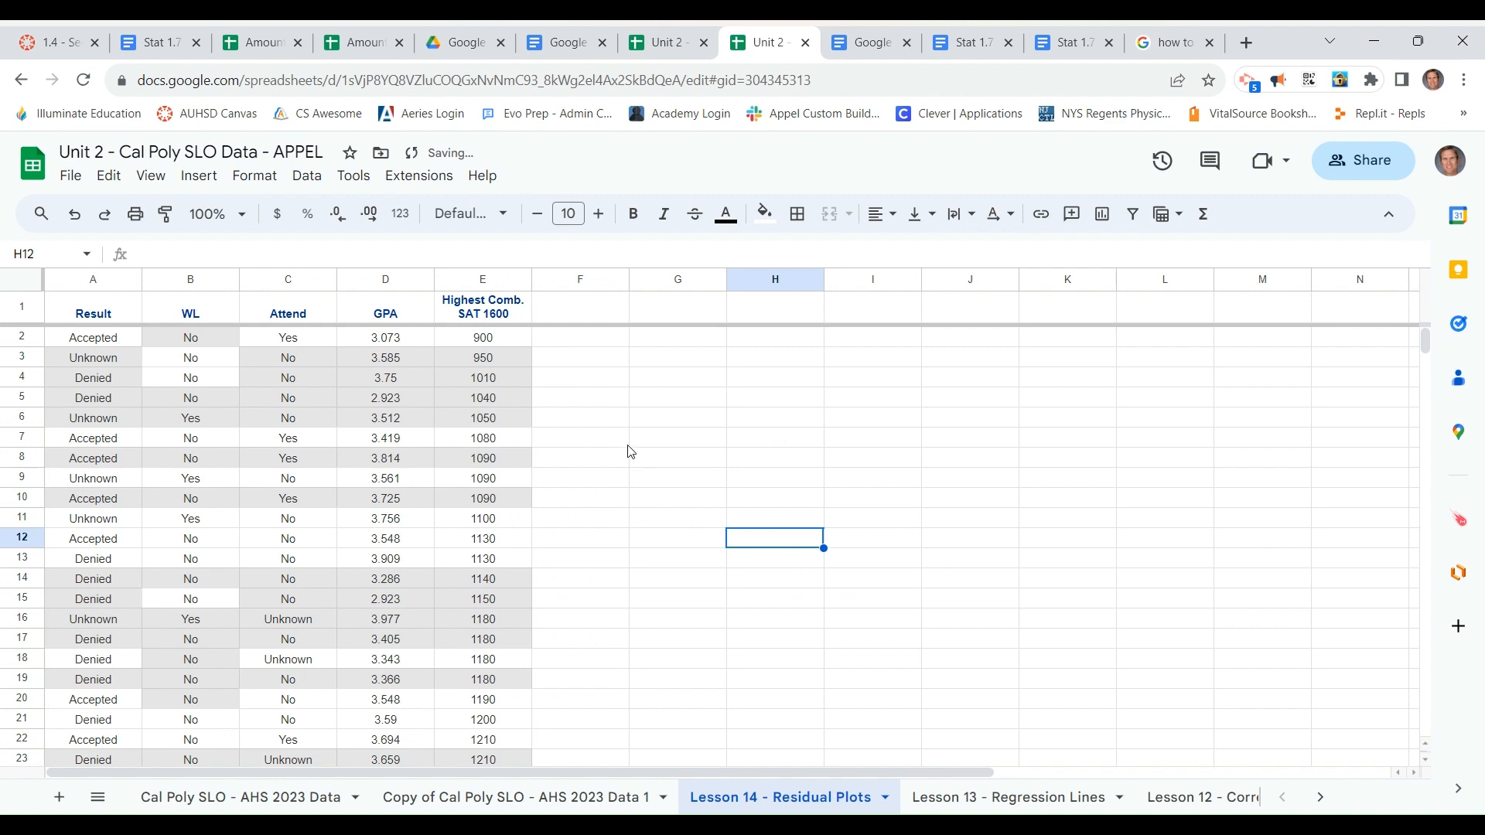
Enter the labels "slope" in cell I1 and "intercept" in cell I2
left_click(889, 312)
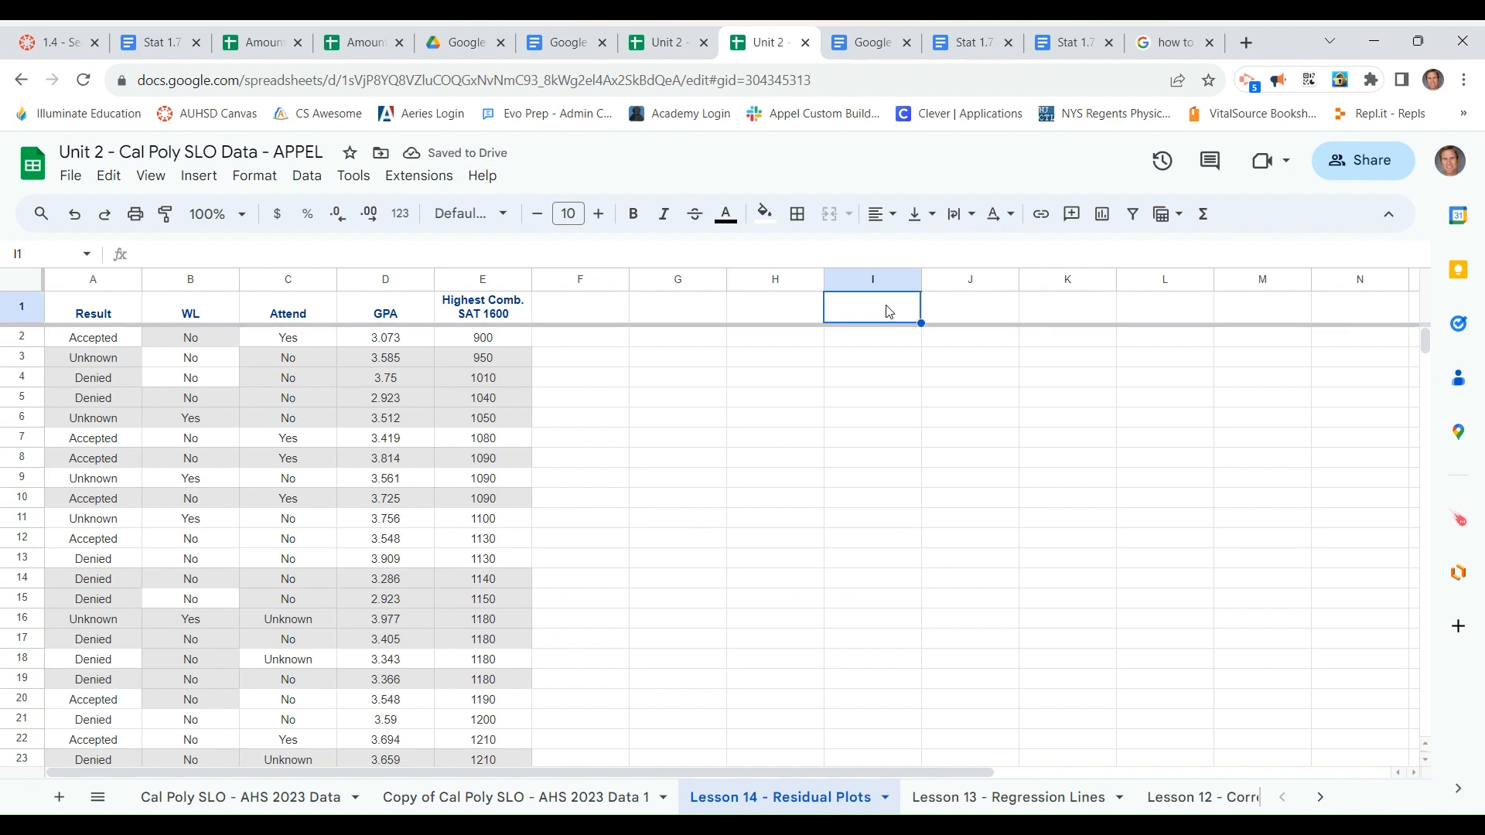
type("slope")
key("Return")
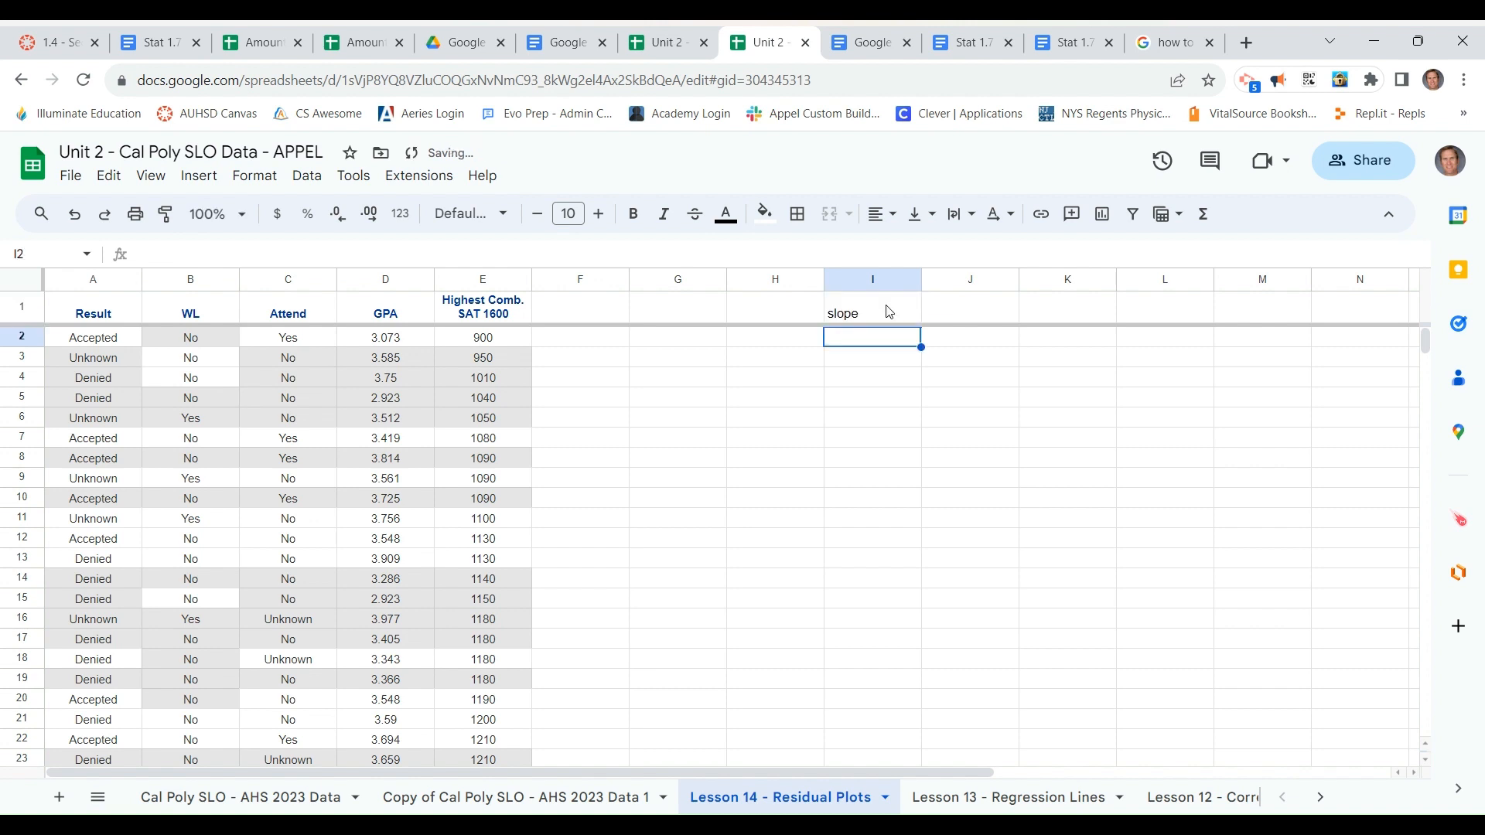
type("intercept")
key("Tab")
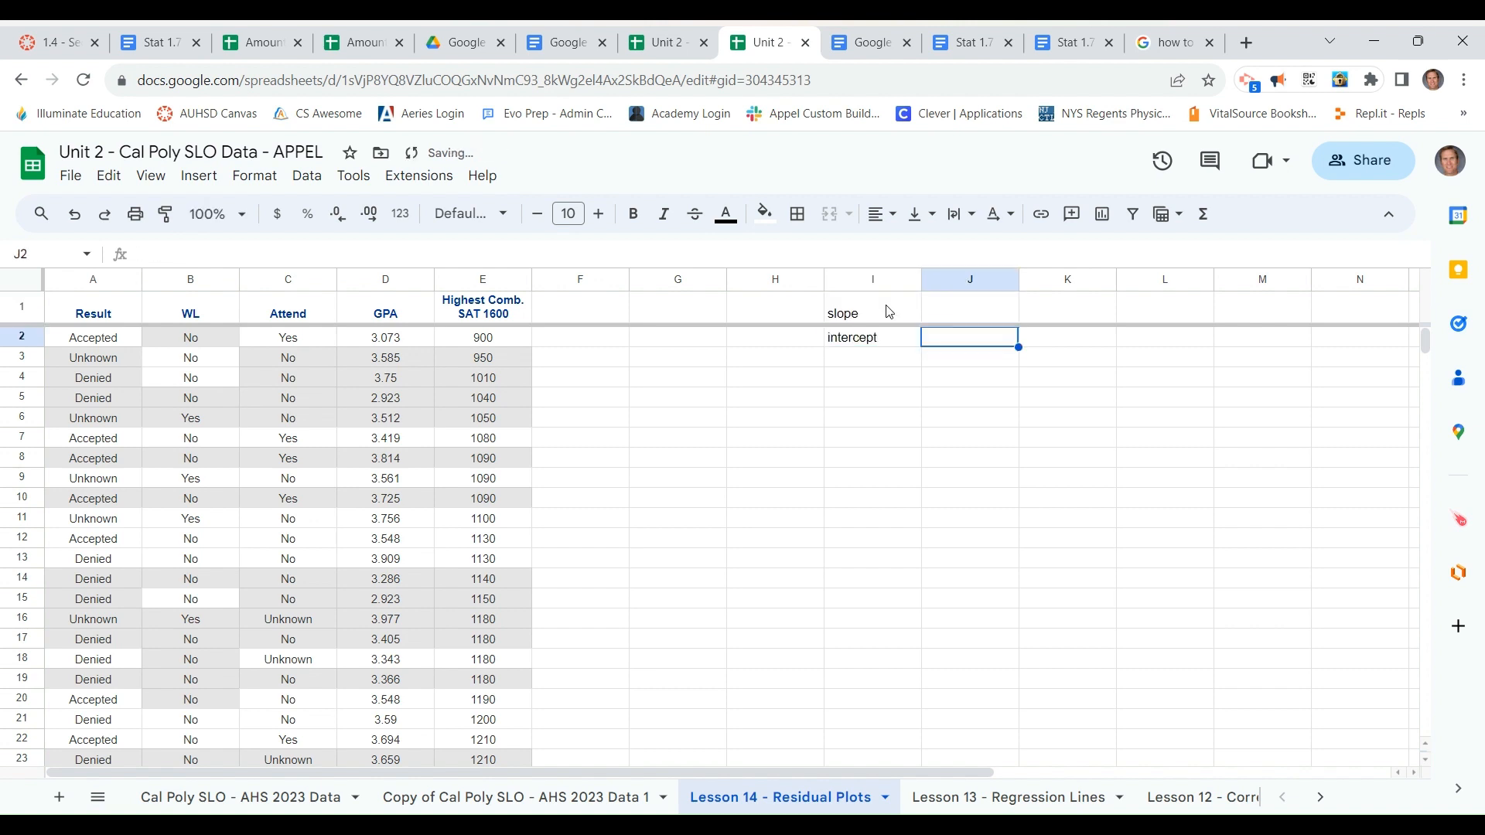
Calculate the regression slope in J1 with SLOPE, using E2:E80 as the y data and D2:D80 as the x data
key("Up")
type("=slope(")
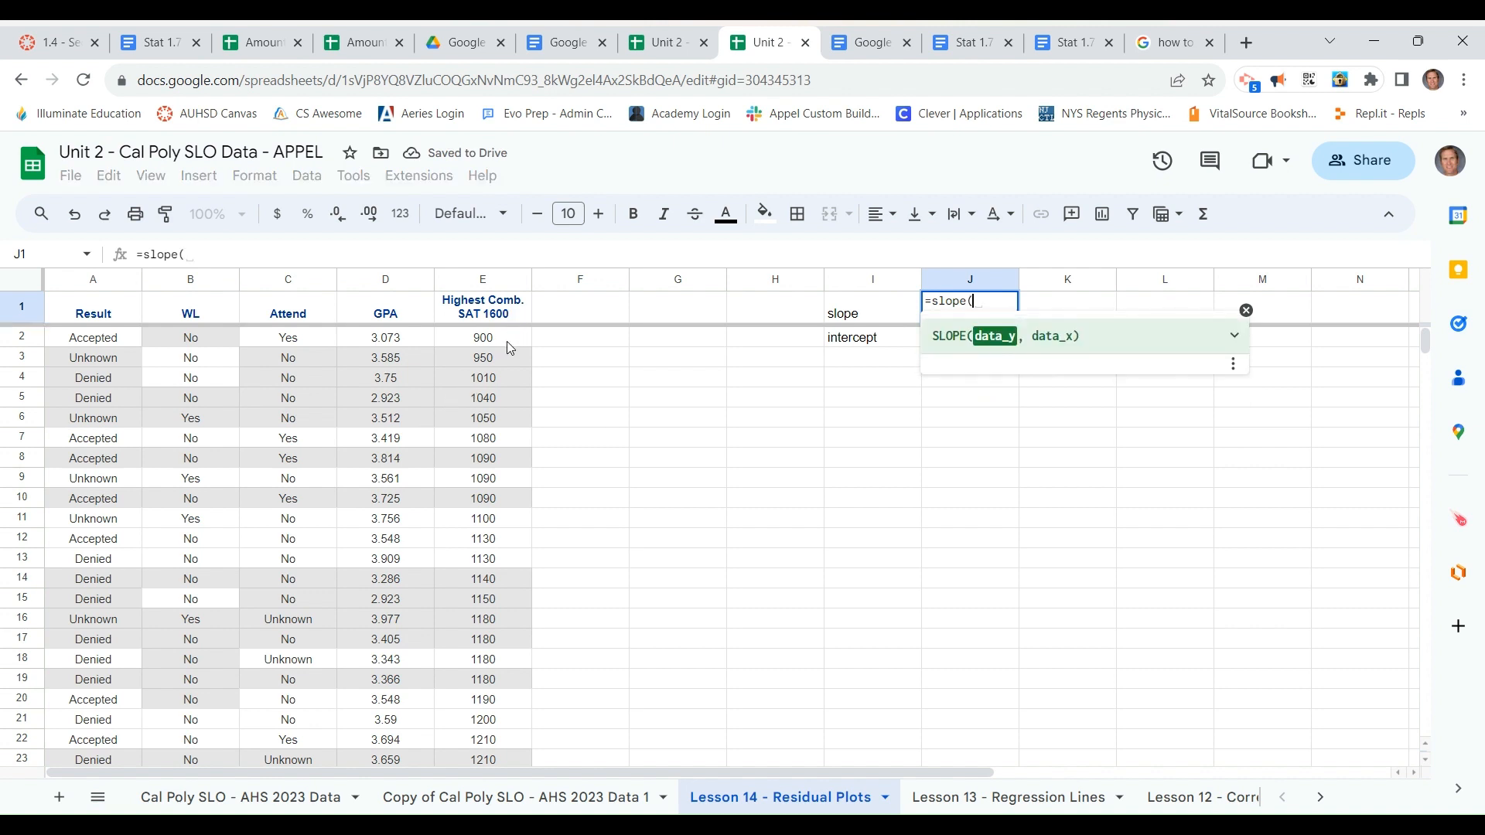
left_click_drag(507, 341, 498, 376)
type(",")
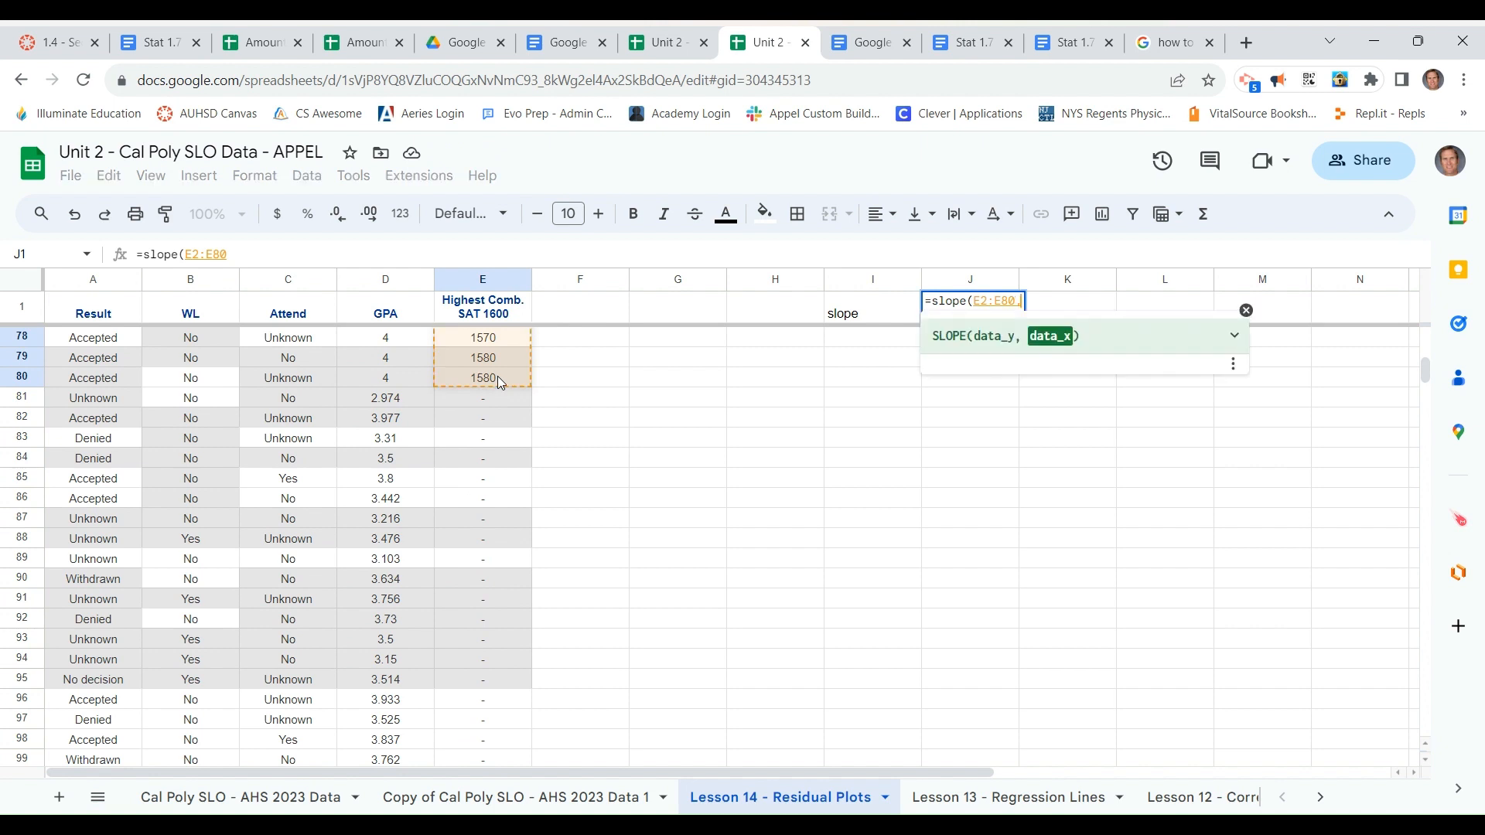
left_click_drag(387, 377, 396, 161)
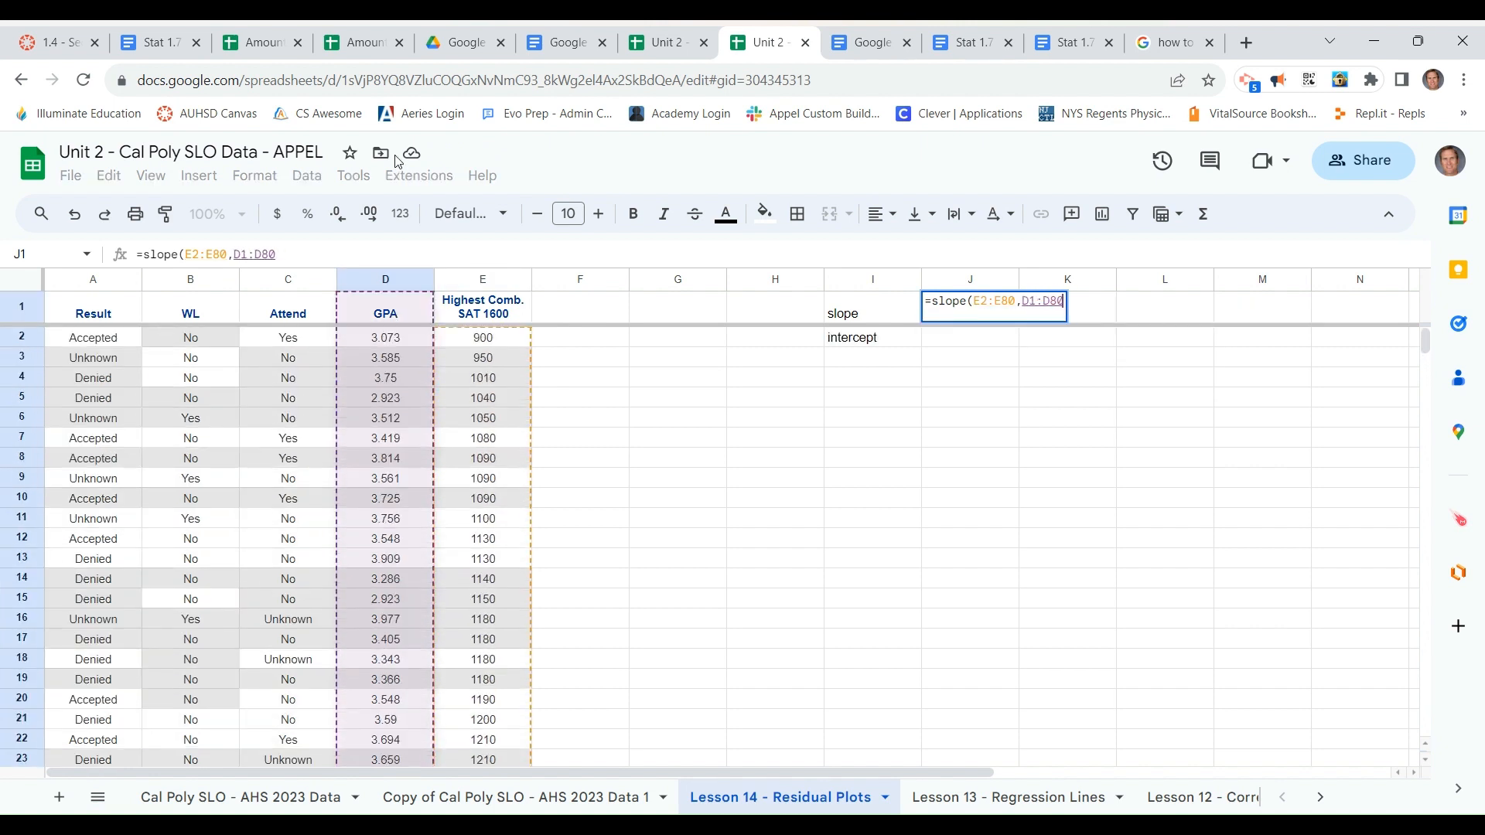
left_click_drag(395, 246, 395, 338)
key("Return")
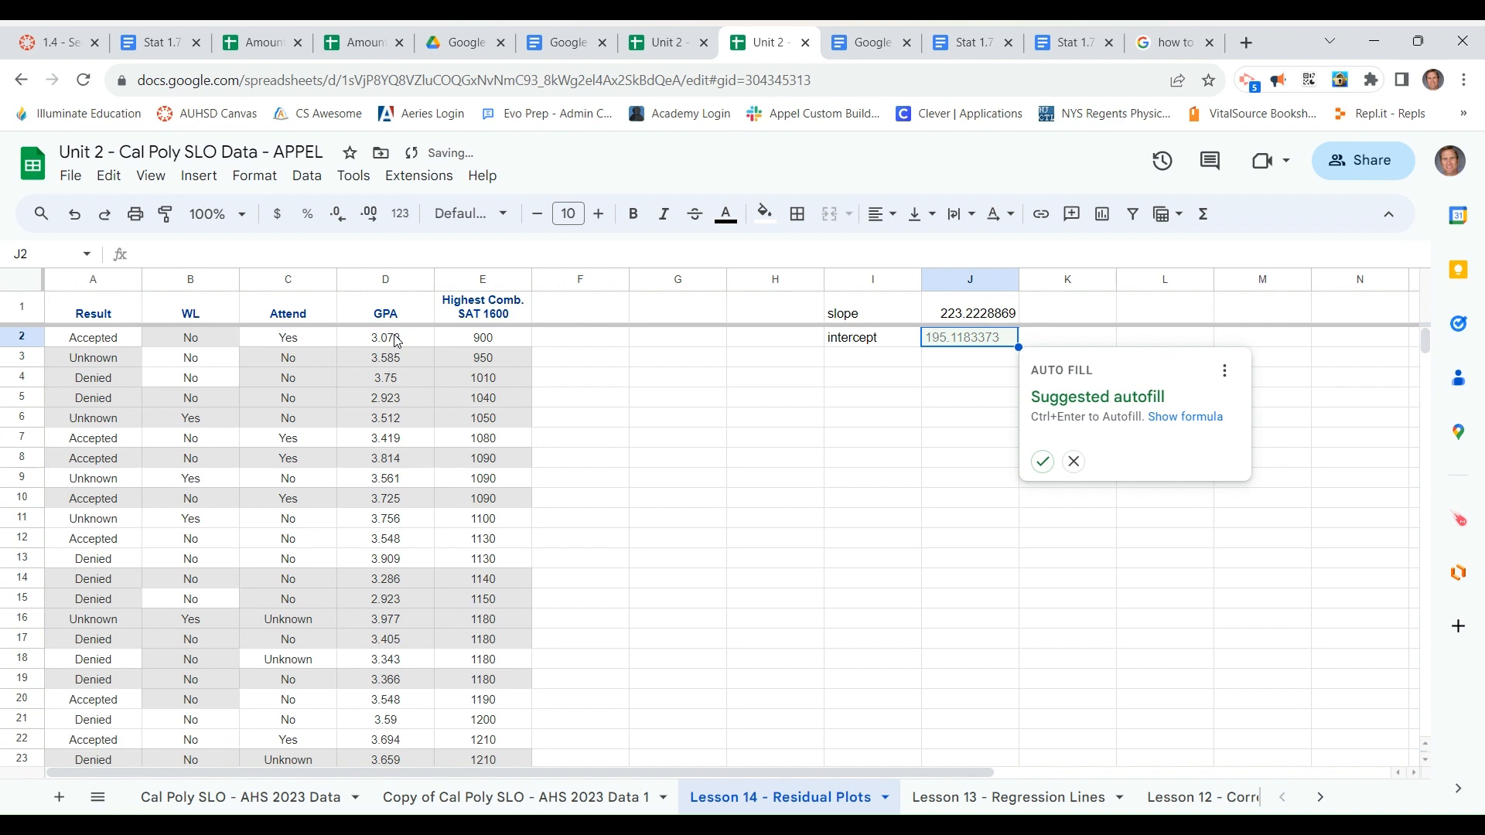
Enter =intercept(E2:E80,D2:D80) in J2 to calculate the regression intercept, without using the suggested autofill
key("Return")
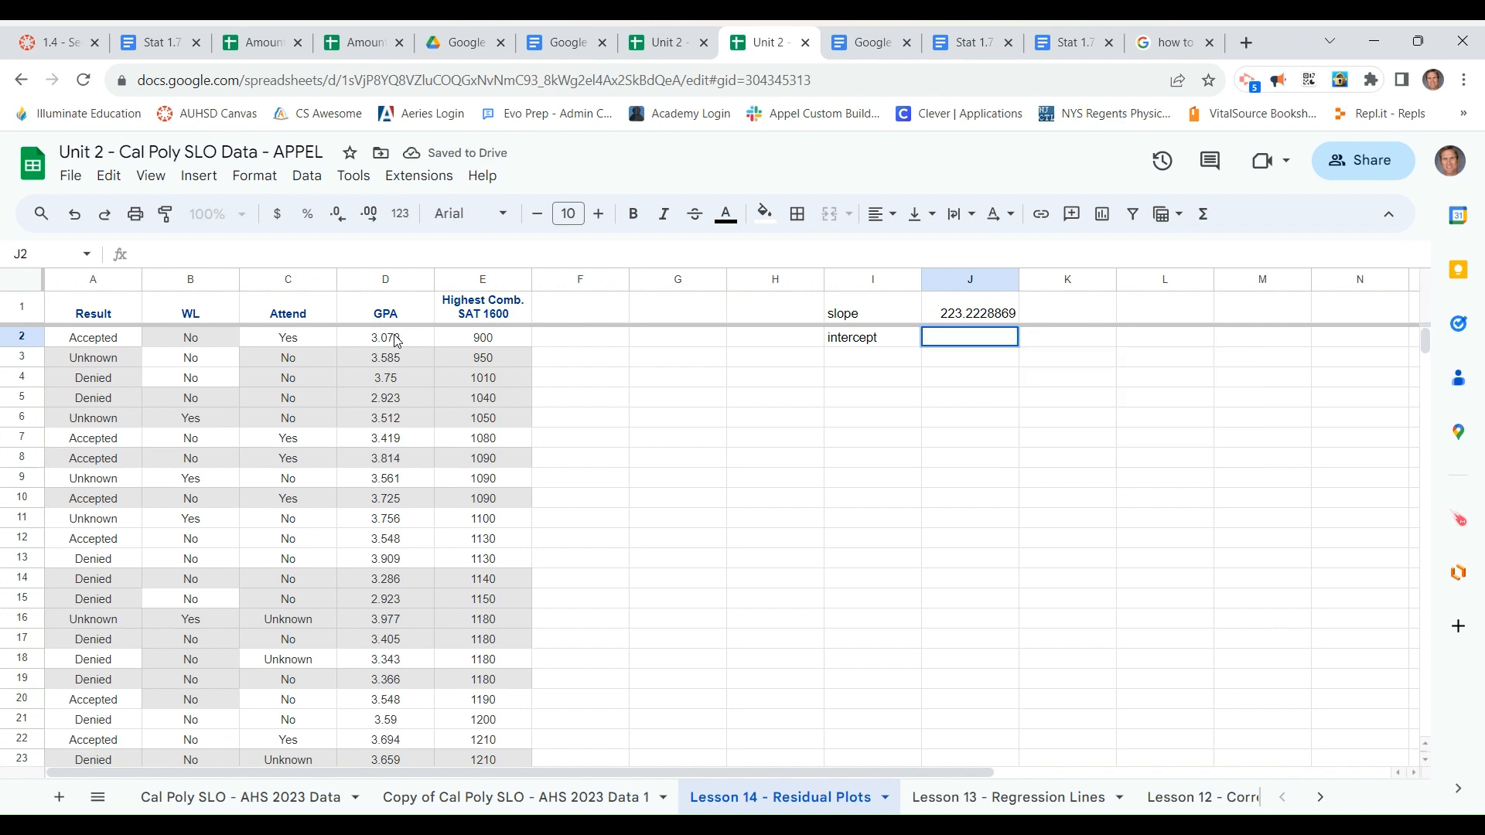
type("=i")
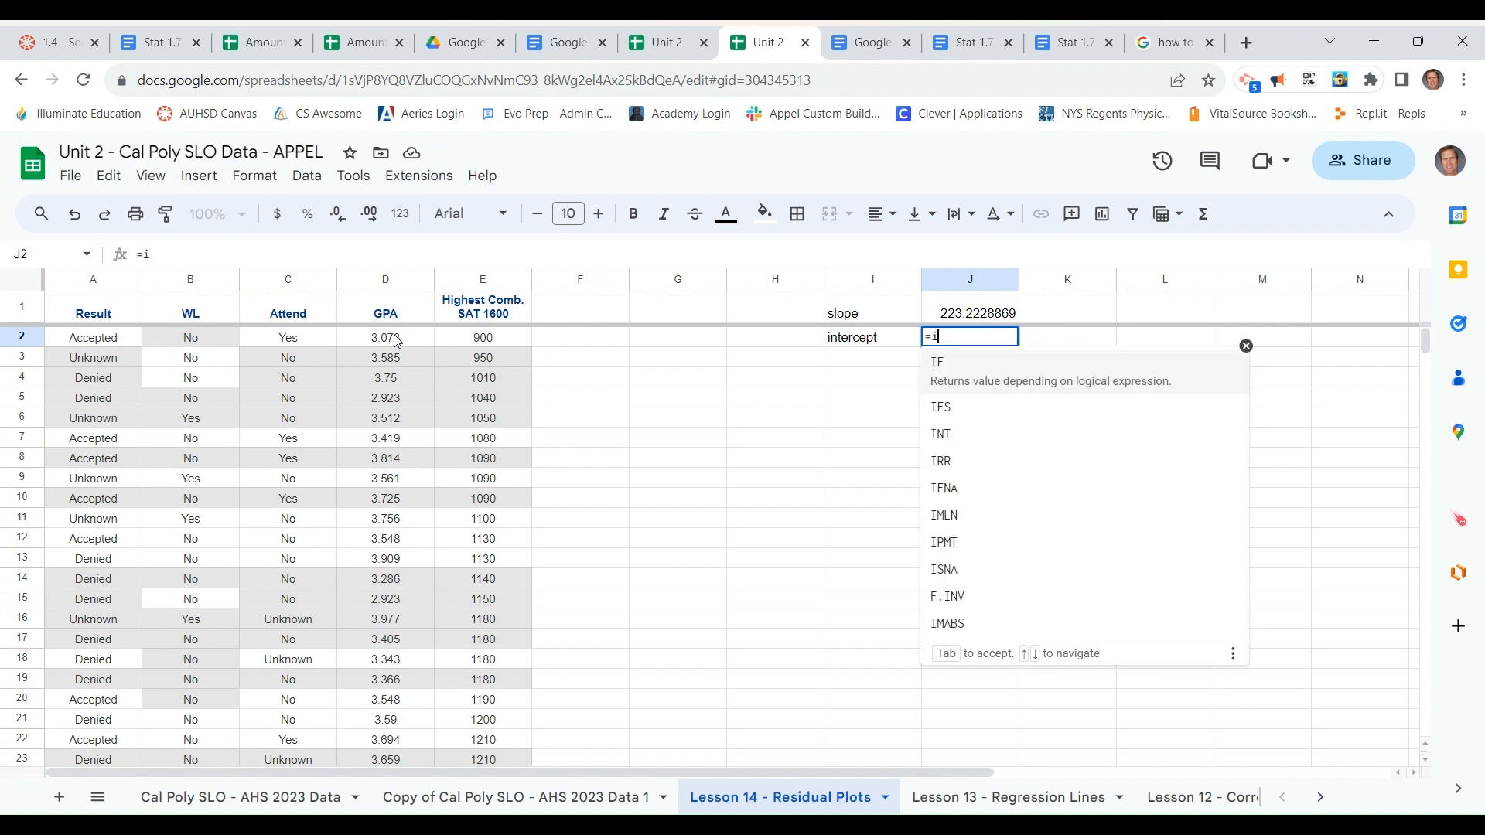
type("ntercept(")
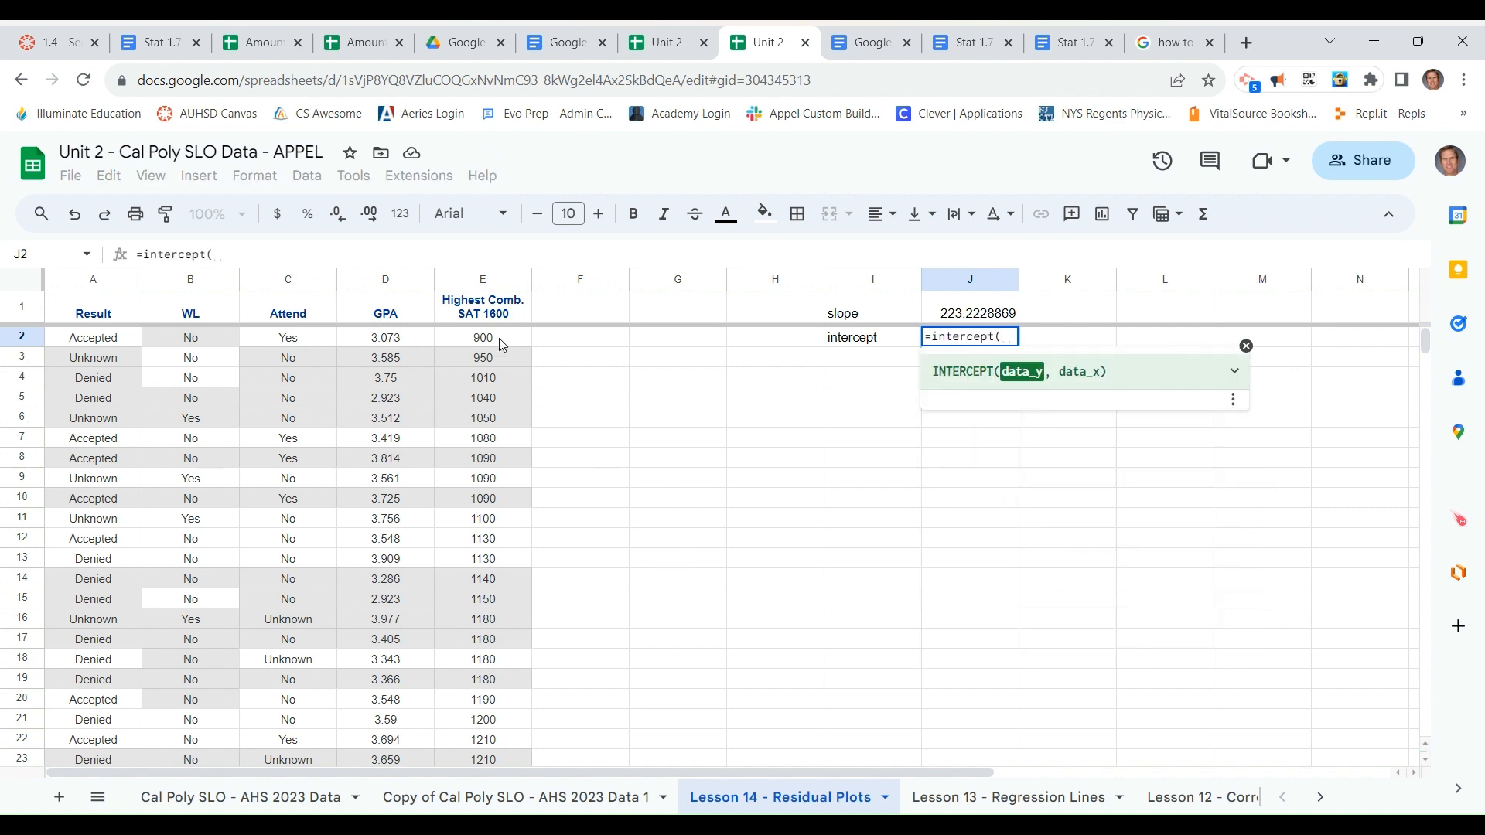
left_click_drag(499, 341, 479, 601)
type(",")
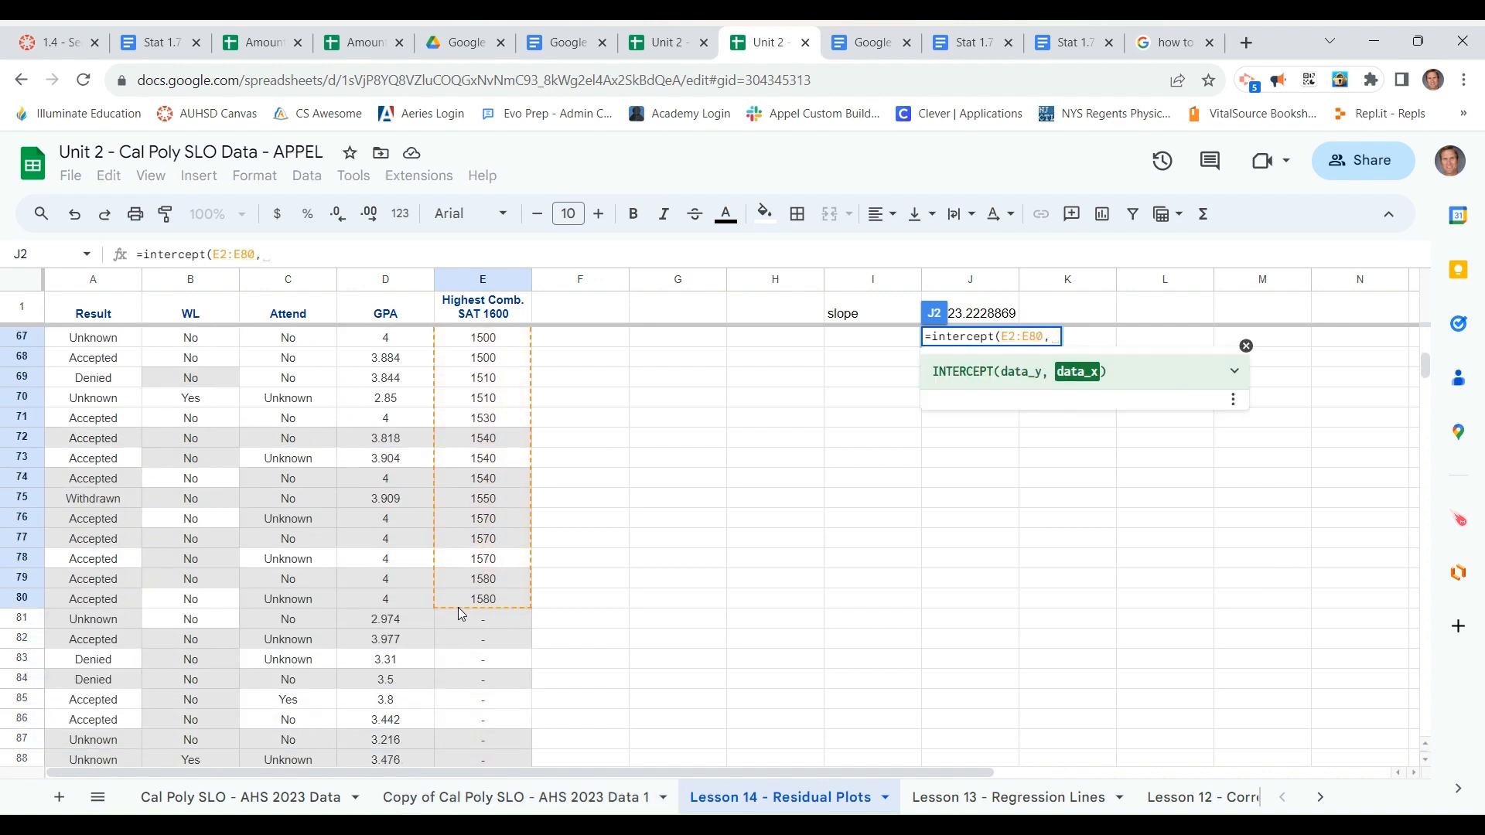
left_click_drag(375, 600, 397, 345)
type(")")
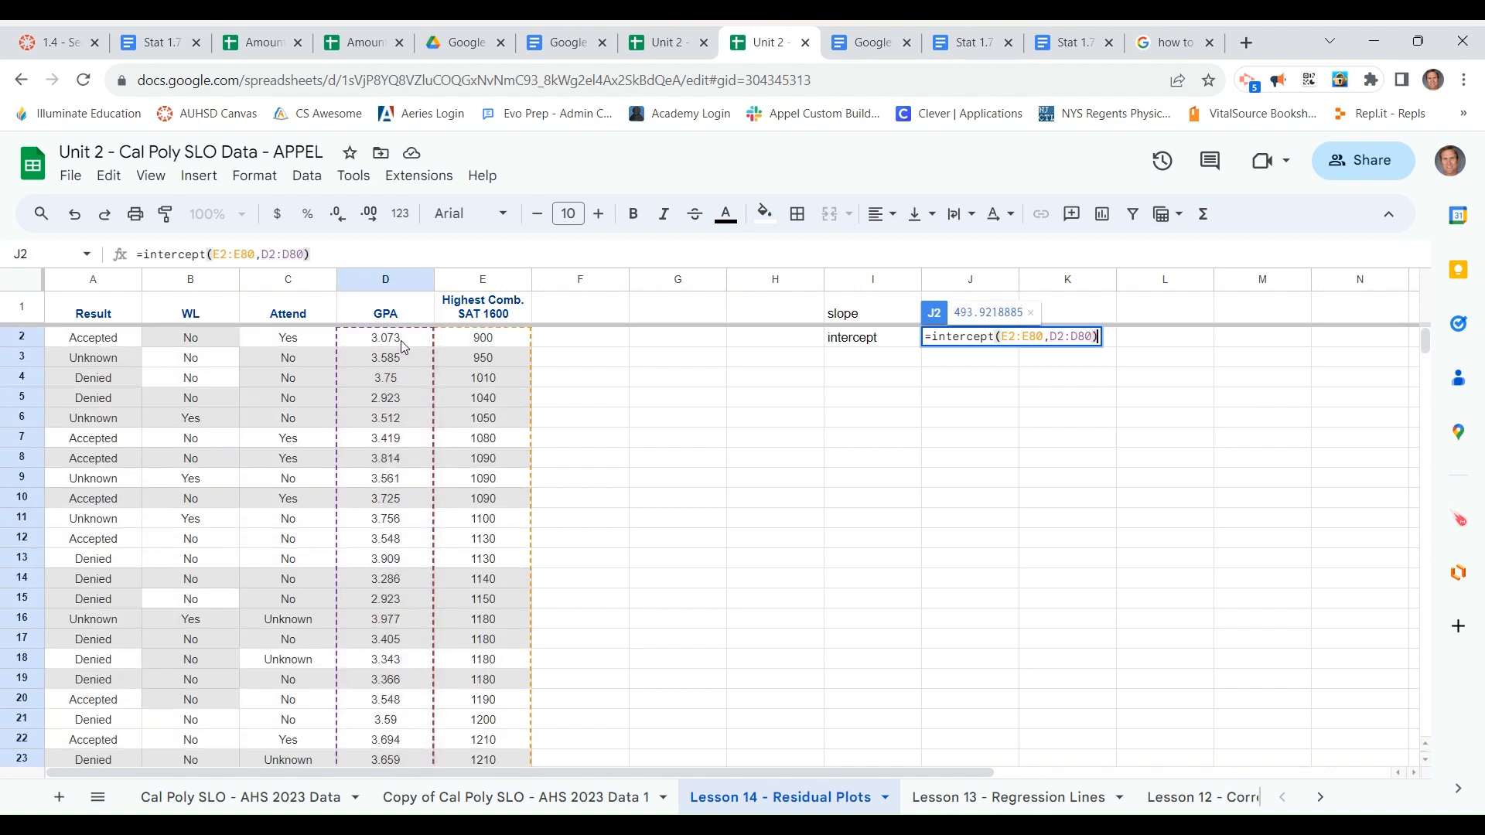
key("Return")
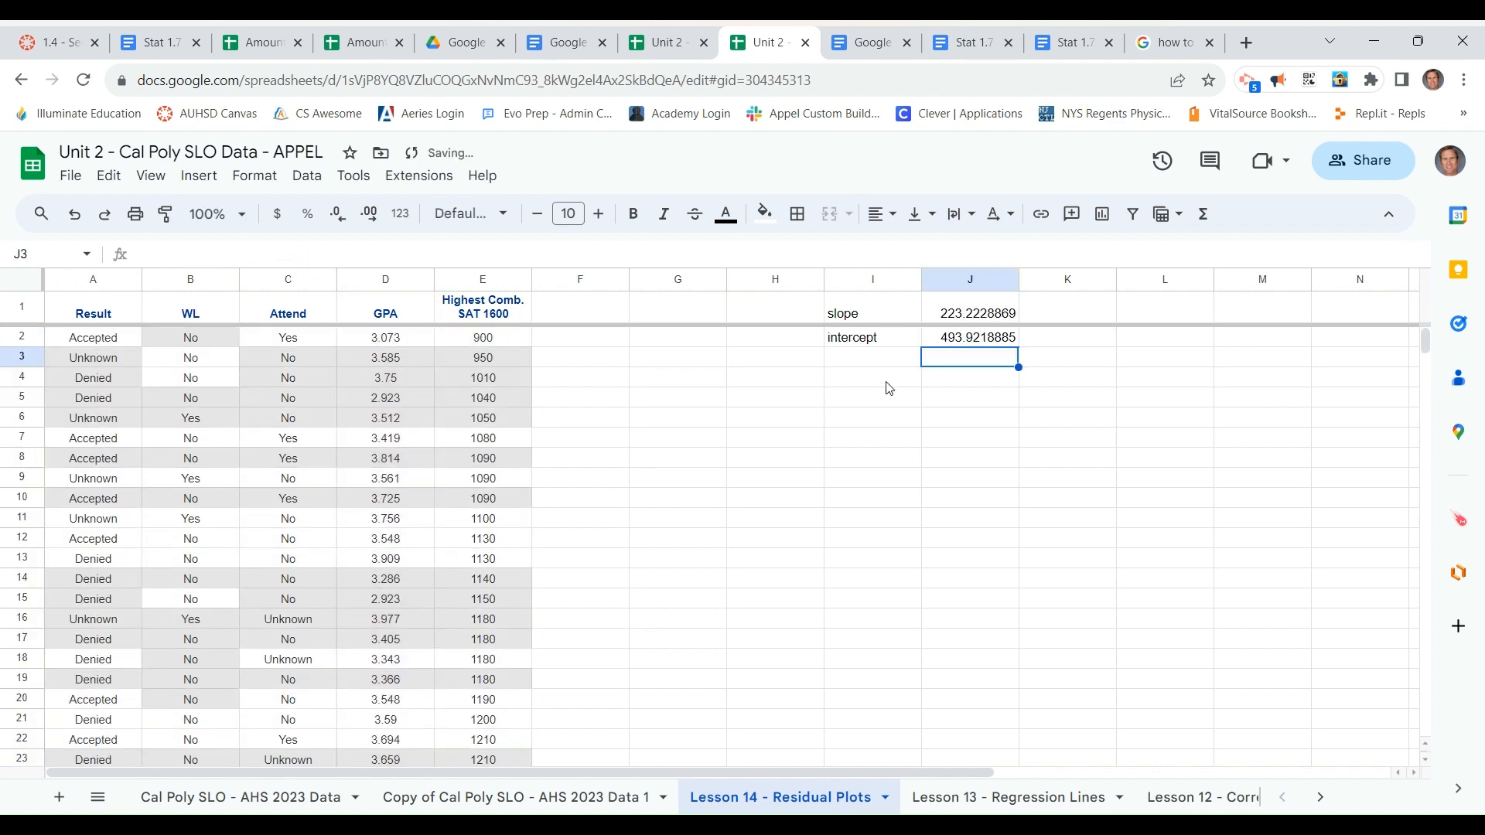
Write the note "Predicted SAT = SLOPE*ActualGPA + Intercept" in cell I4
left_click(874, 385)
type("P")
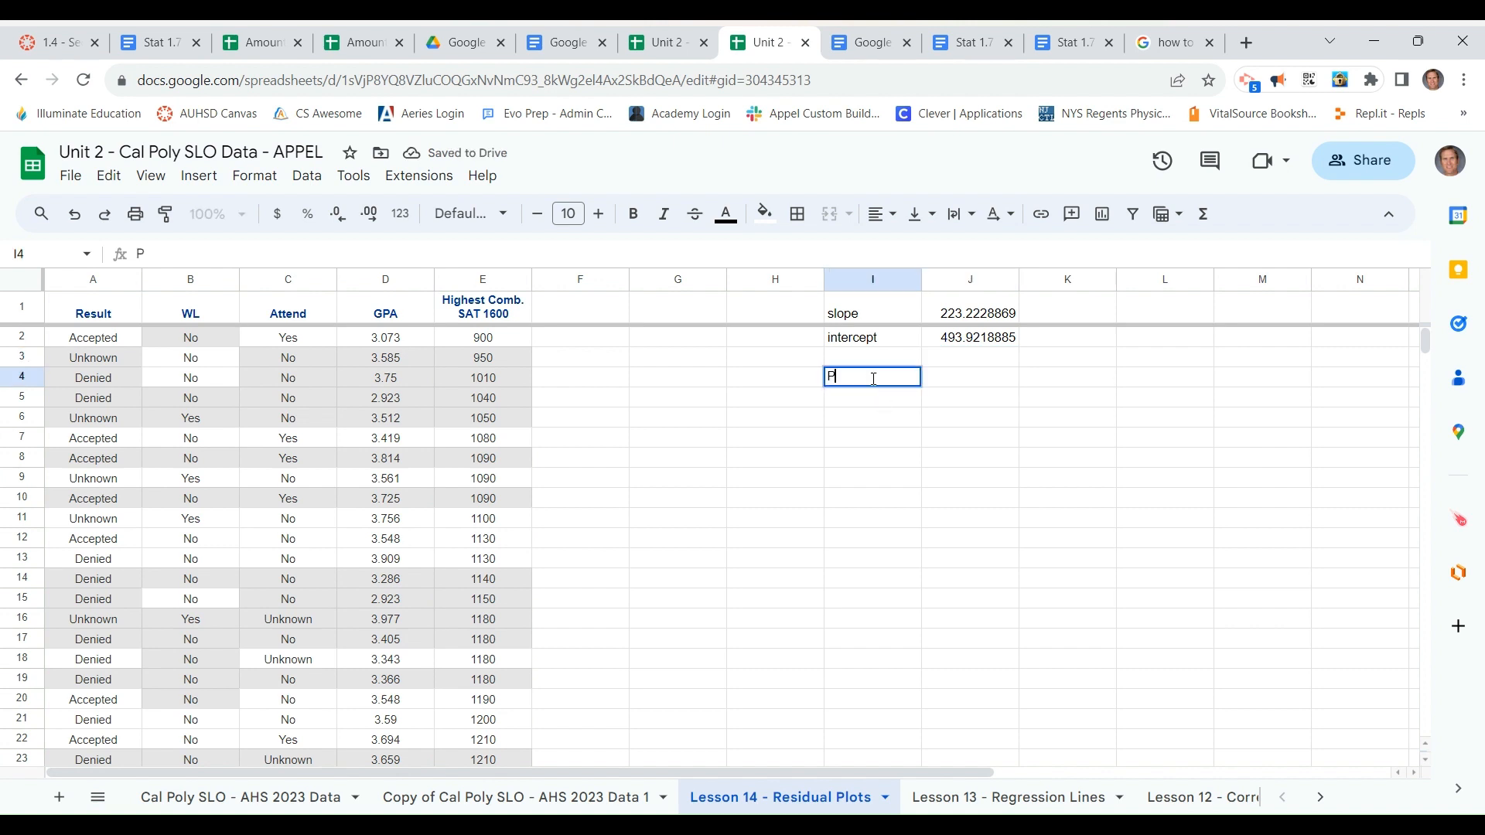
type("redicted ")
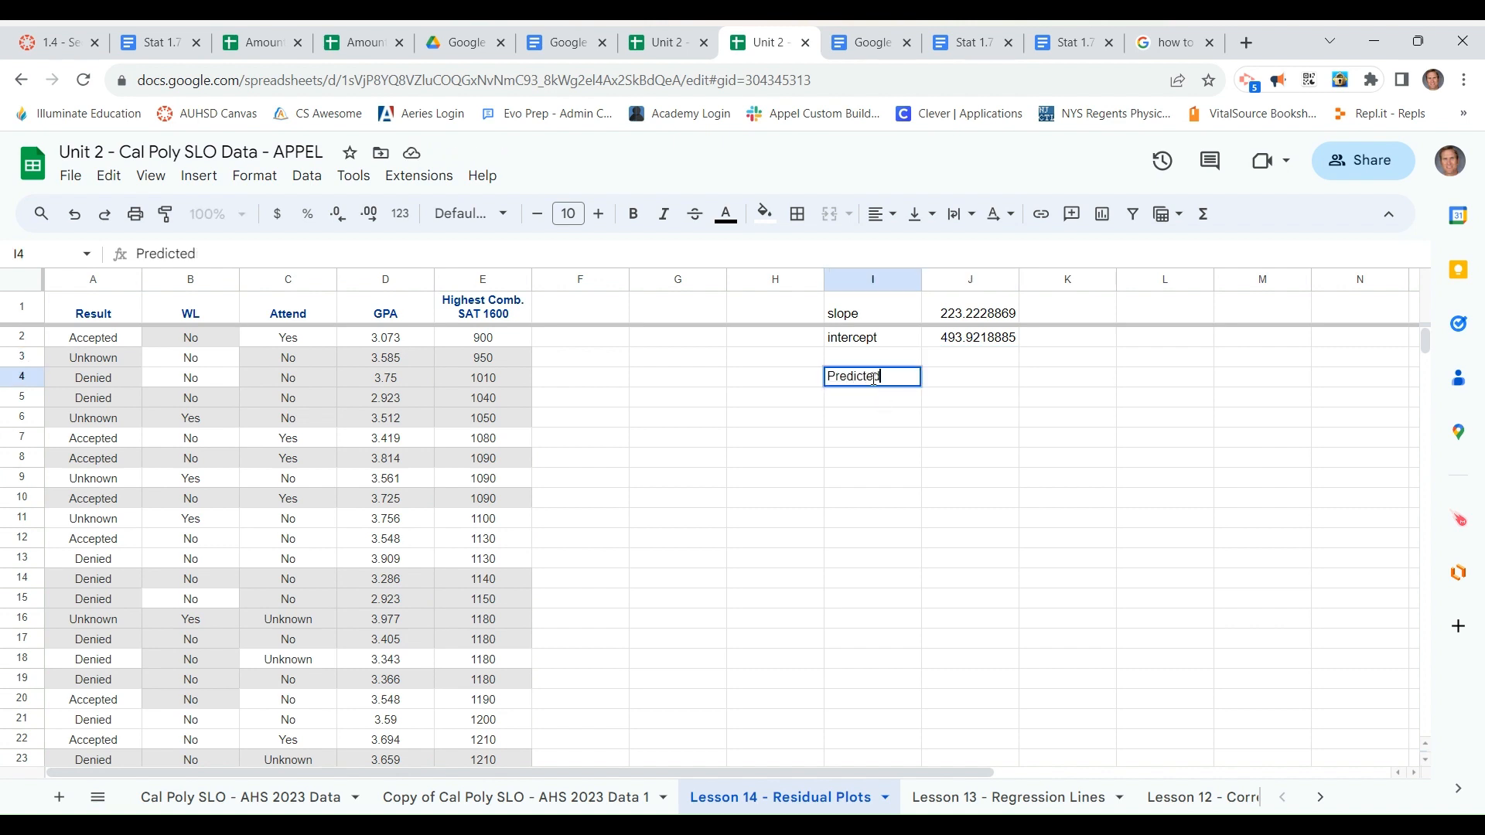
type("GPA = Slope")
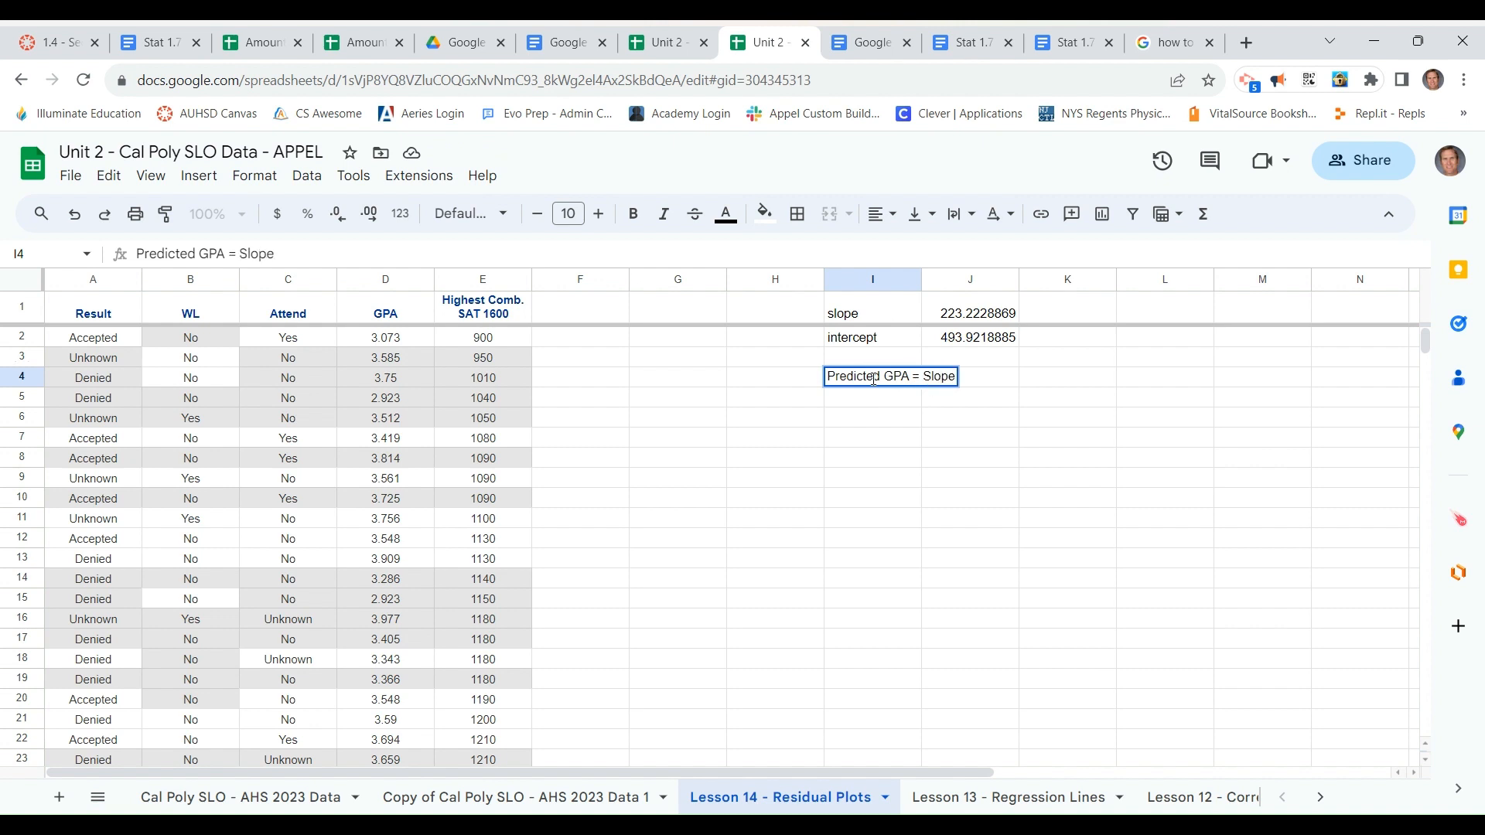
key("BackSpace")
key("BackSpace")
key("BackSpace")
key("BackSpace")
key("BackSpace")
key("BackSpace")
key("BackSpace")
key("BackSpace")
key("BackSpace")
key("BackSpace")
key("BackSpace")
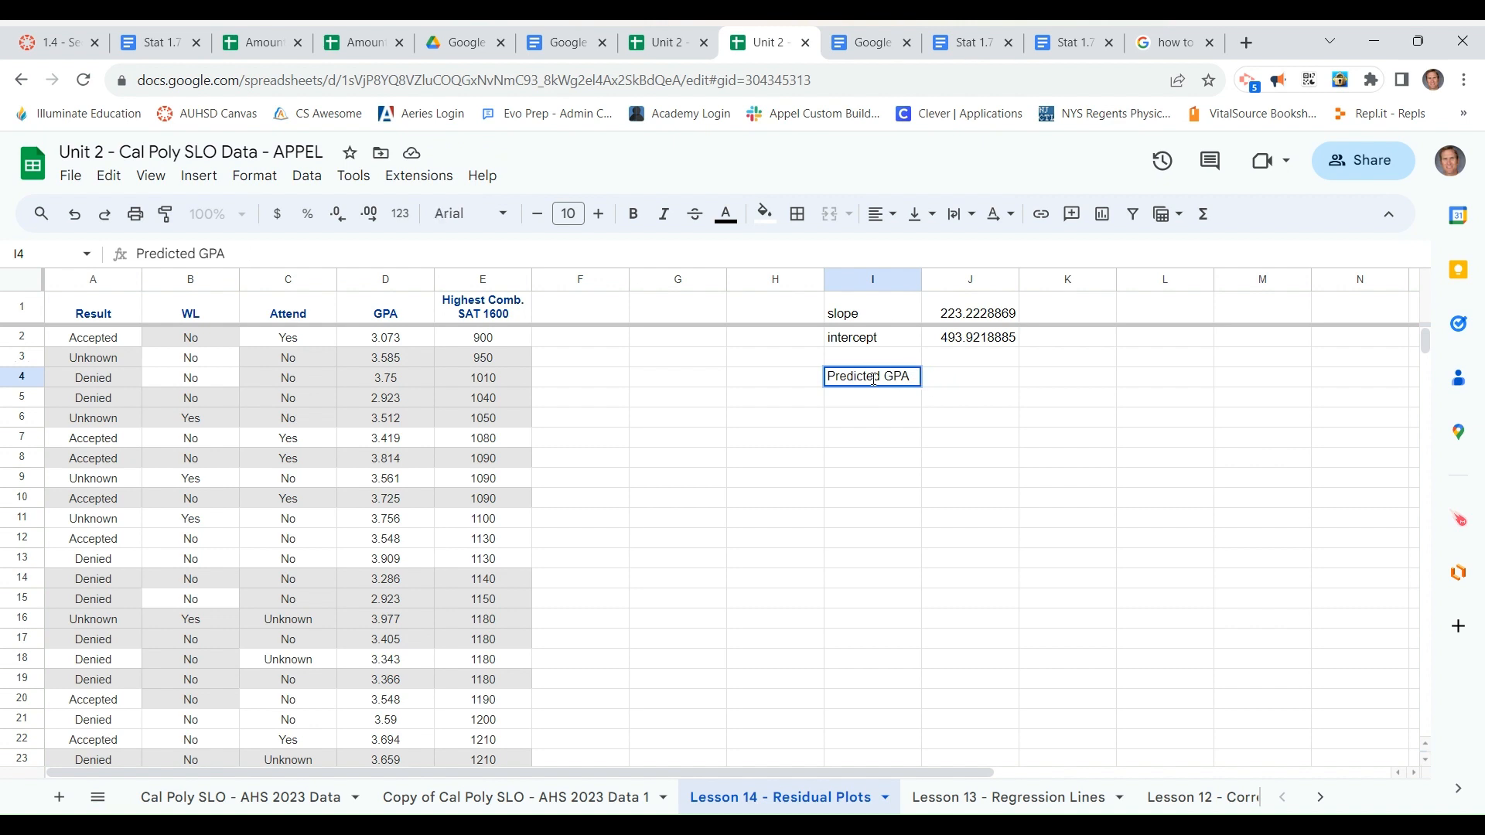
type("sA")
key("BackSpace")
key("BackSpace")
type("SAT = SLOPE")
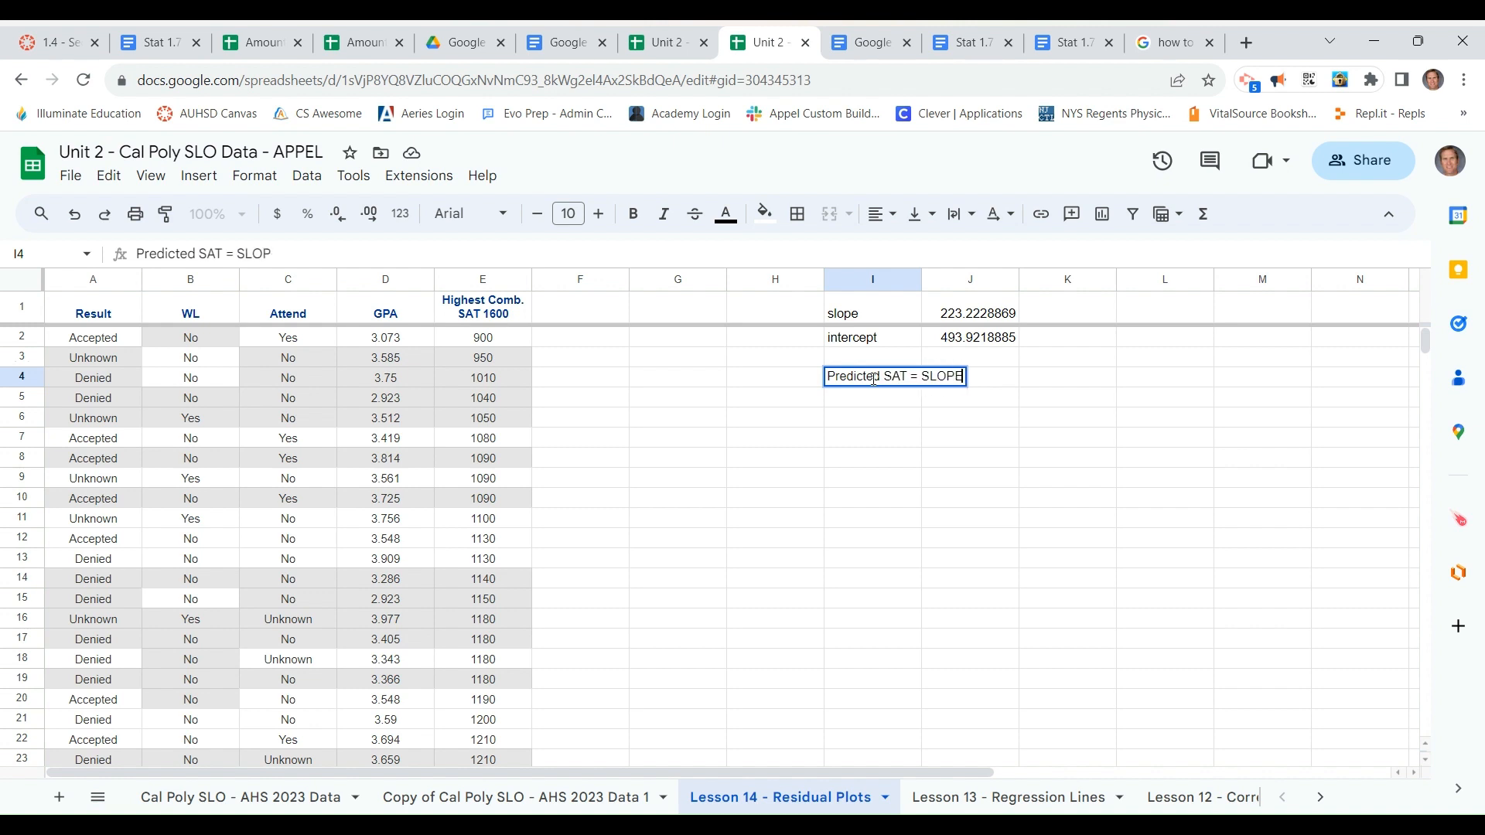
type("*ActualGA")
key("BackSpace")
type("PA")
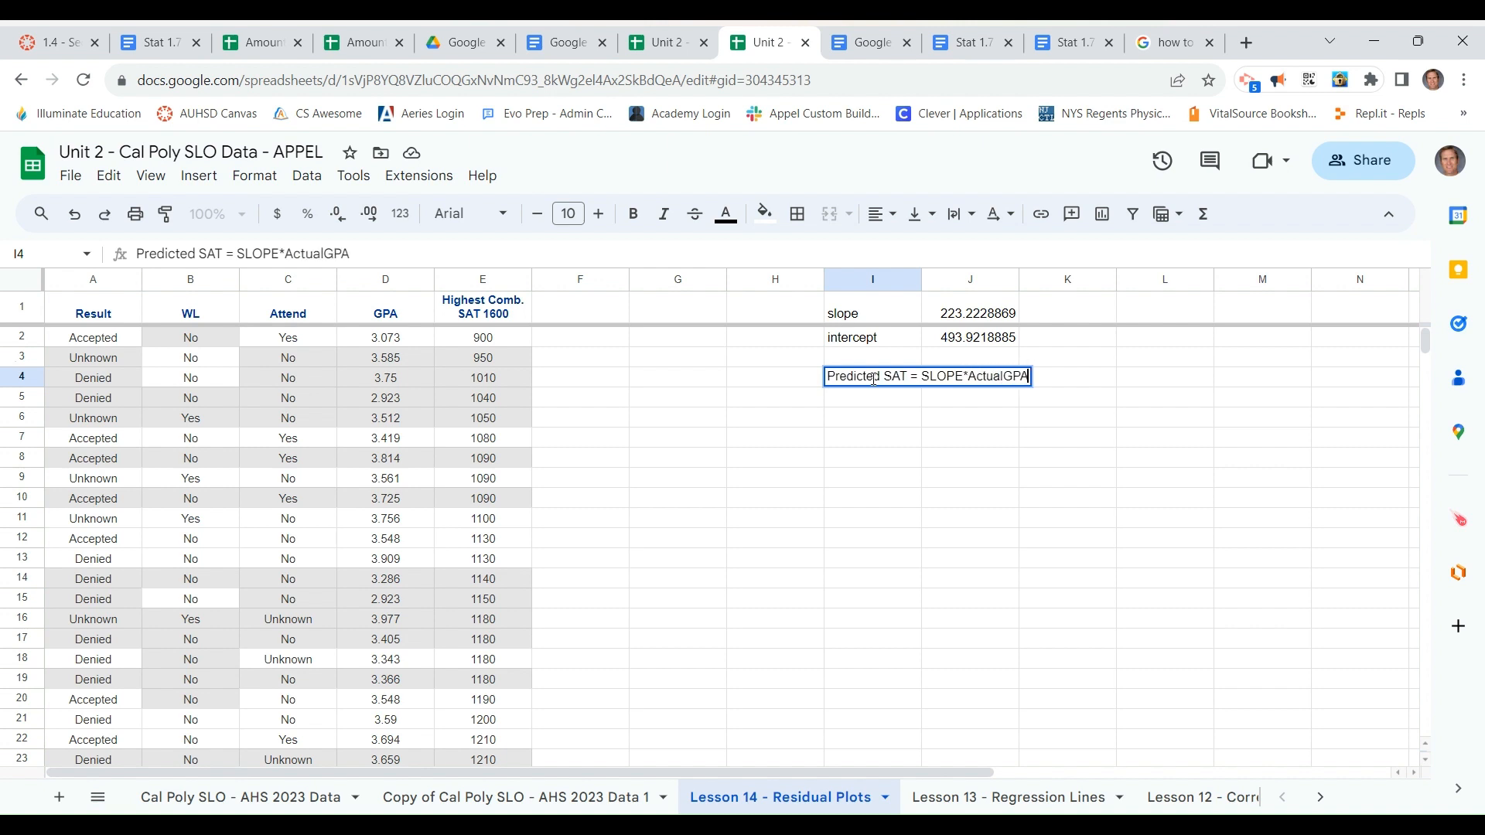
type(" + Intercep")
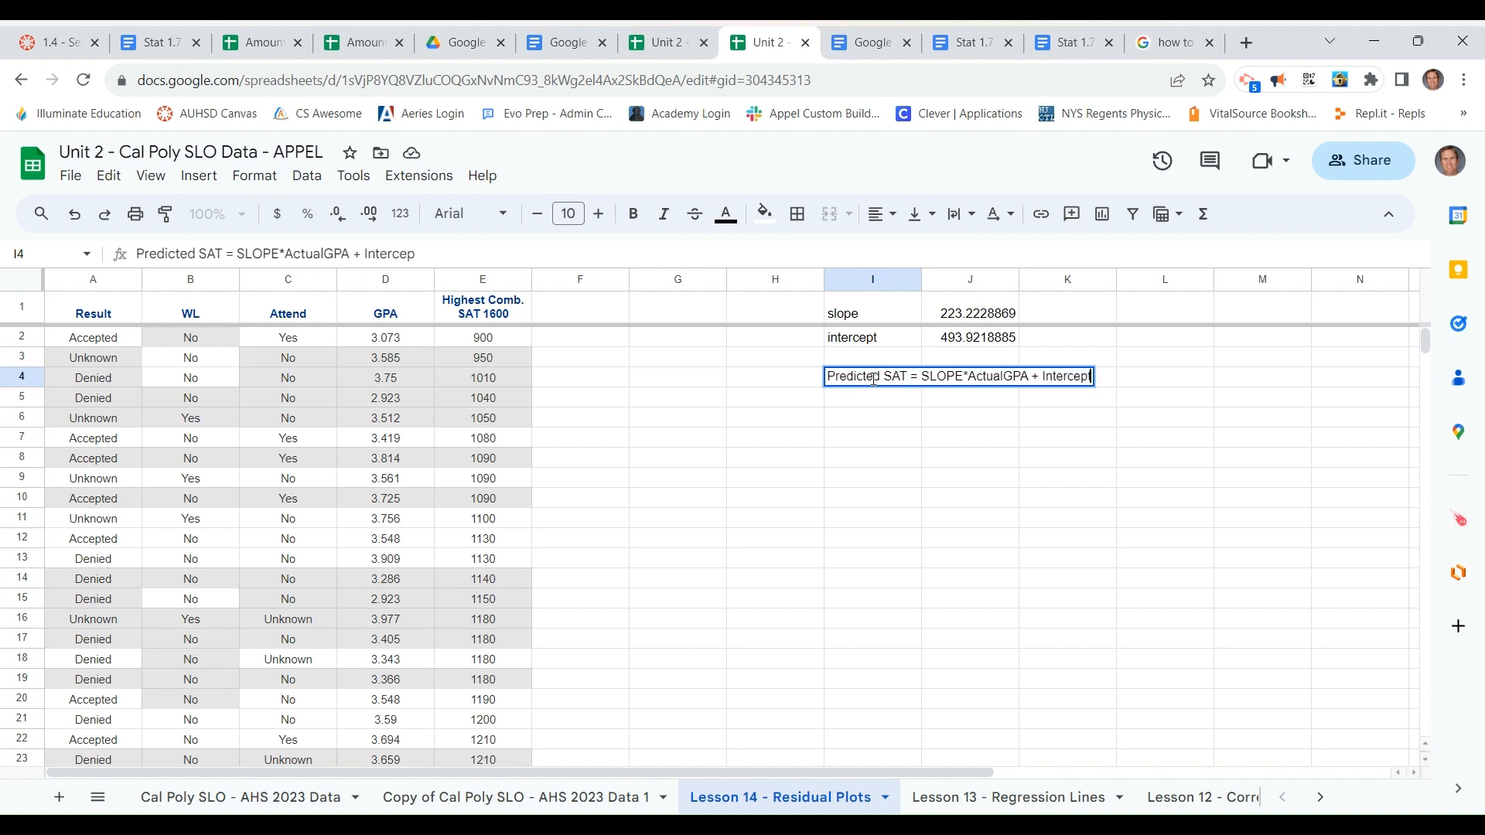
type("t")
key("Return")
Enter the column heading "Predicted SAT" in cell F1
key("Left")
key("Left")
key("Left")
key("Up")
key("Up")
key("Up")
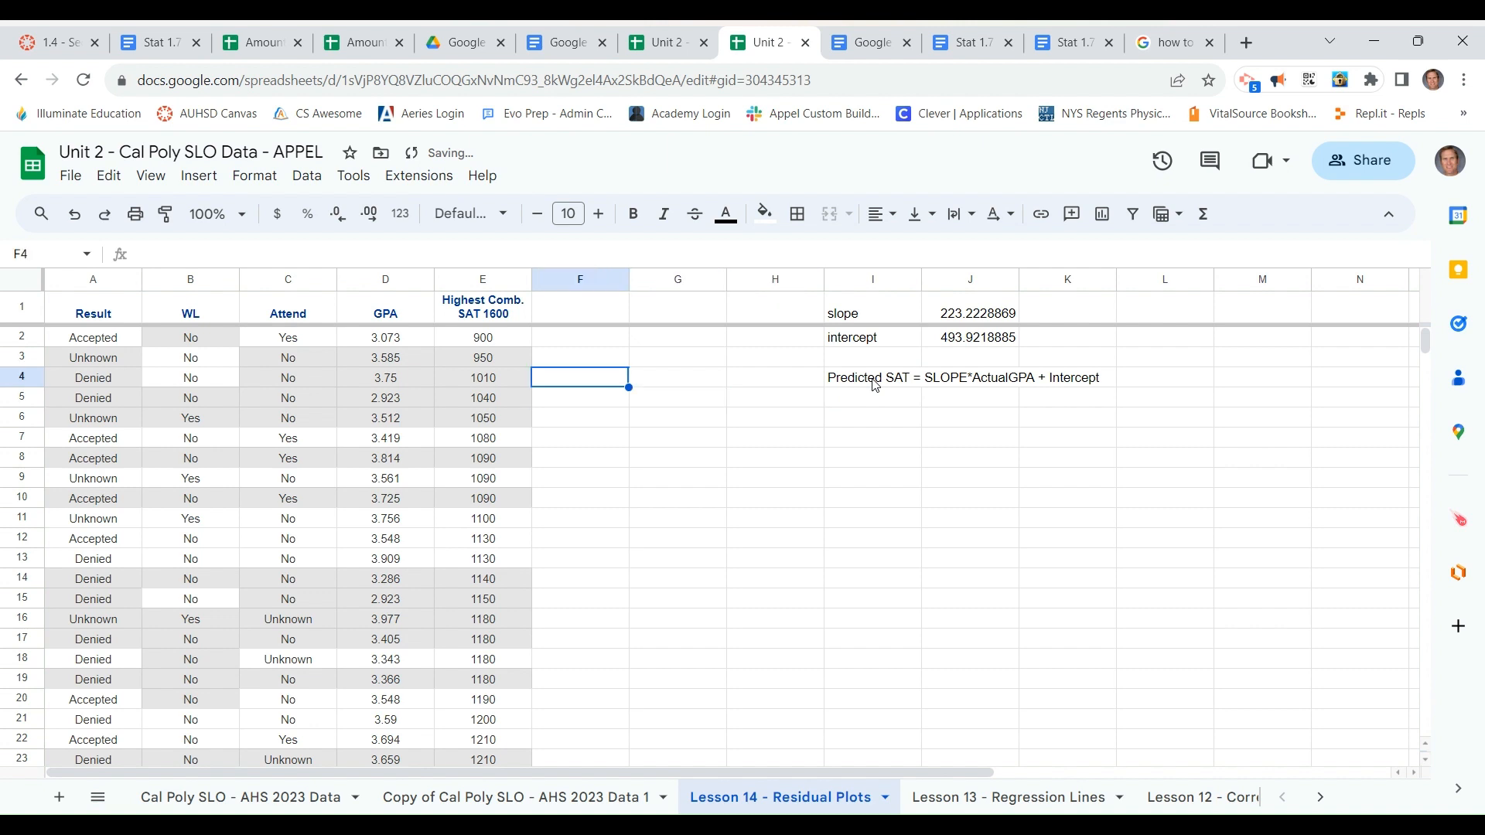
key("Up")
type("(")
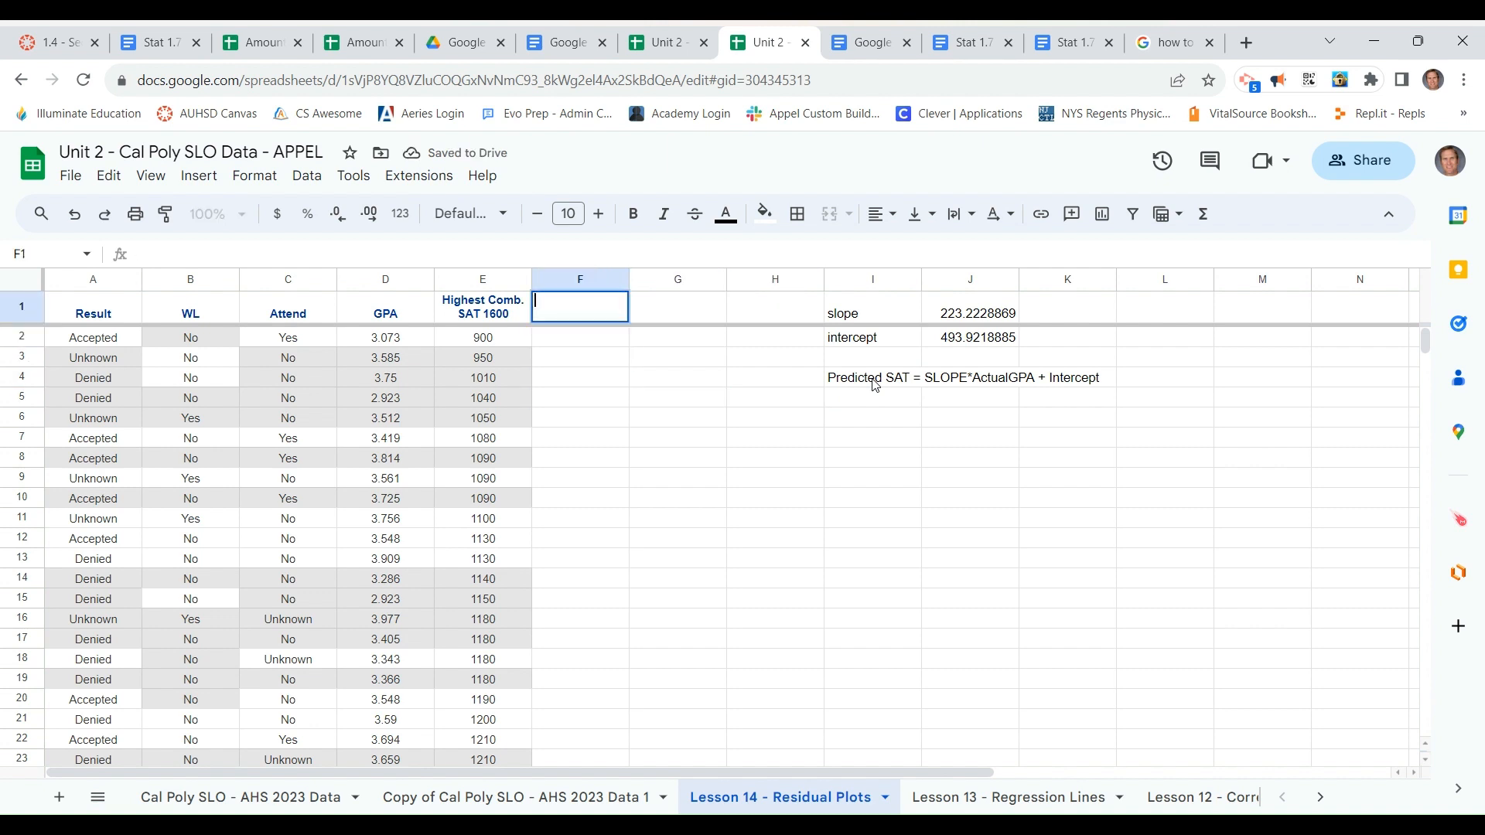
type("Predicted")
key("Return")
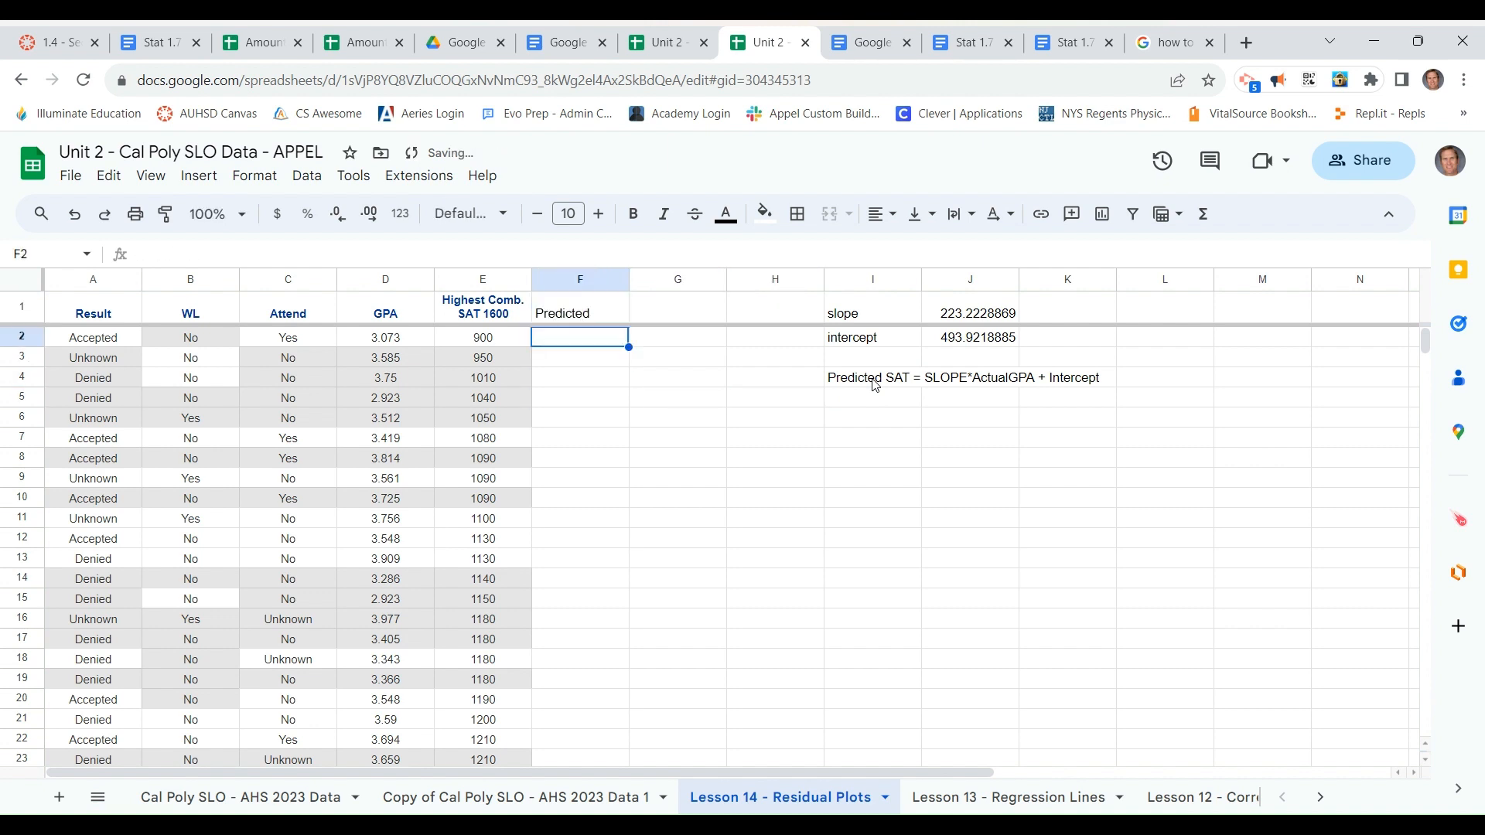
key("Up")
type("Pre")
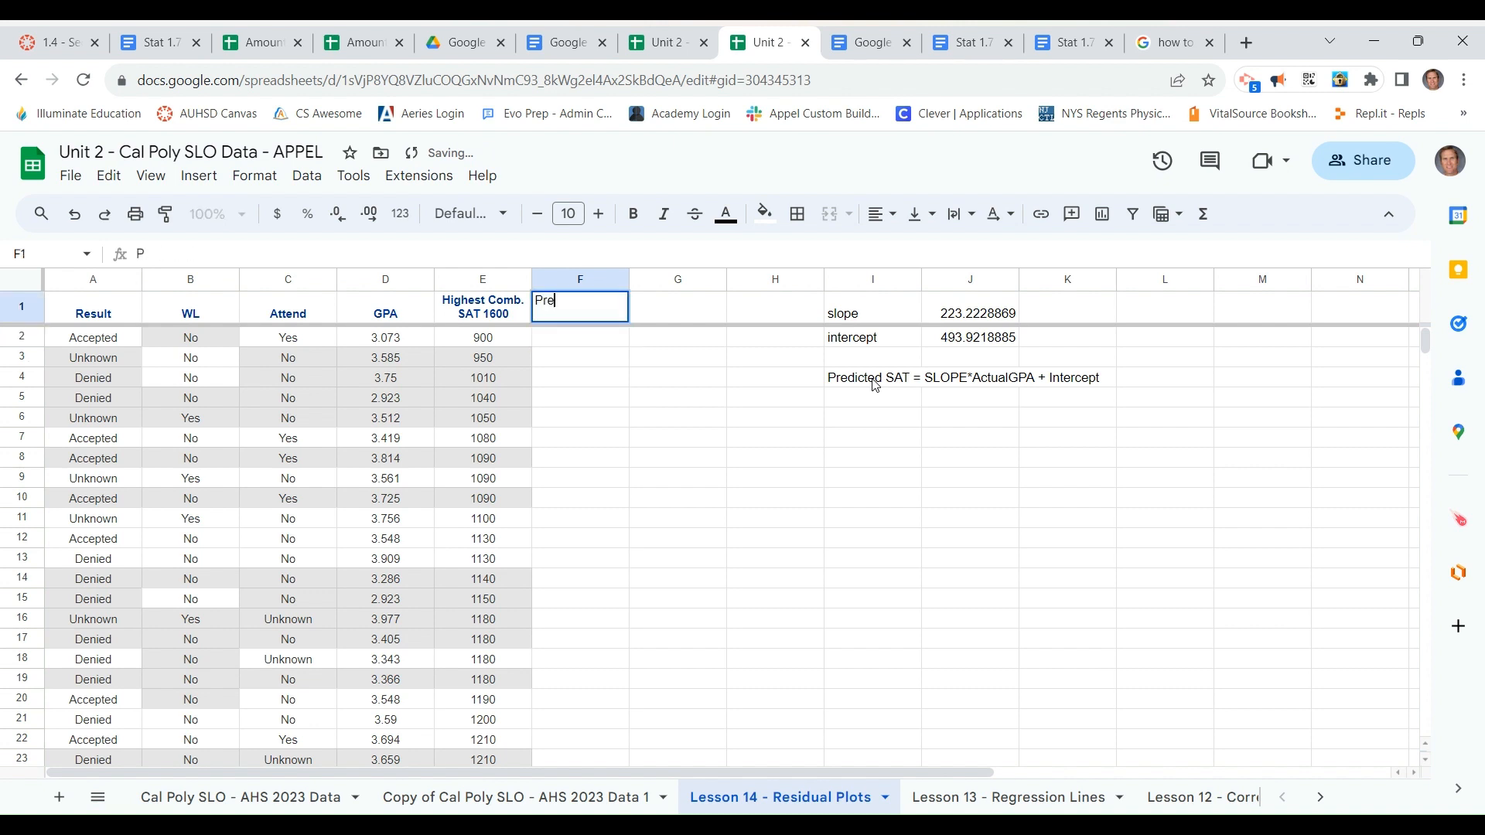
type("dicted SAT")
key("Return")
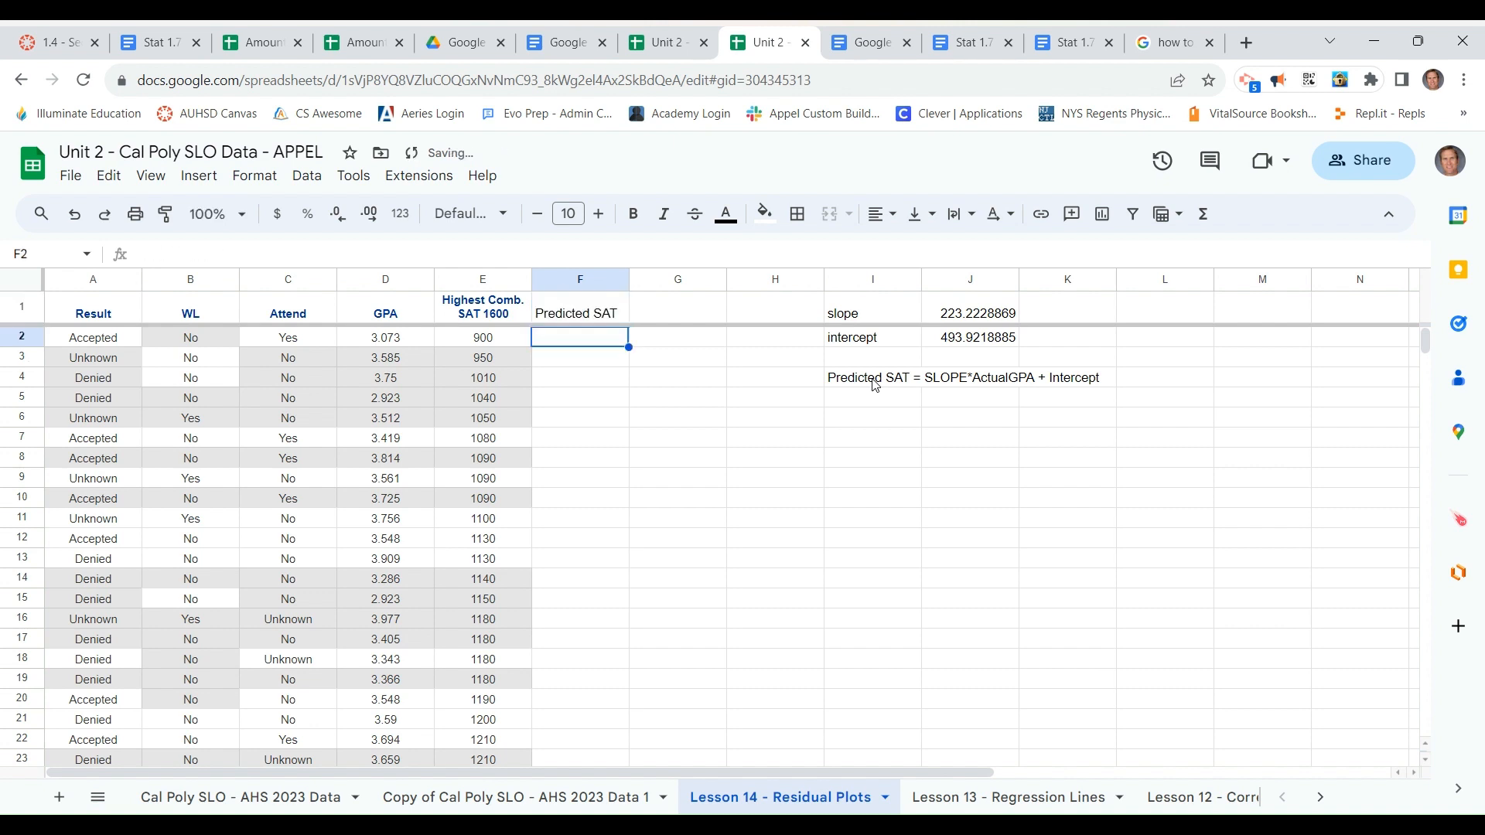
Build the formula =D2*J1+J2 in F2 to predict SAT from the GPA, slope and intercept
type("=")
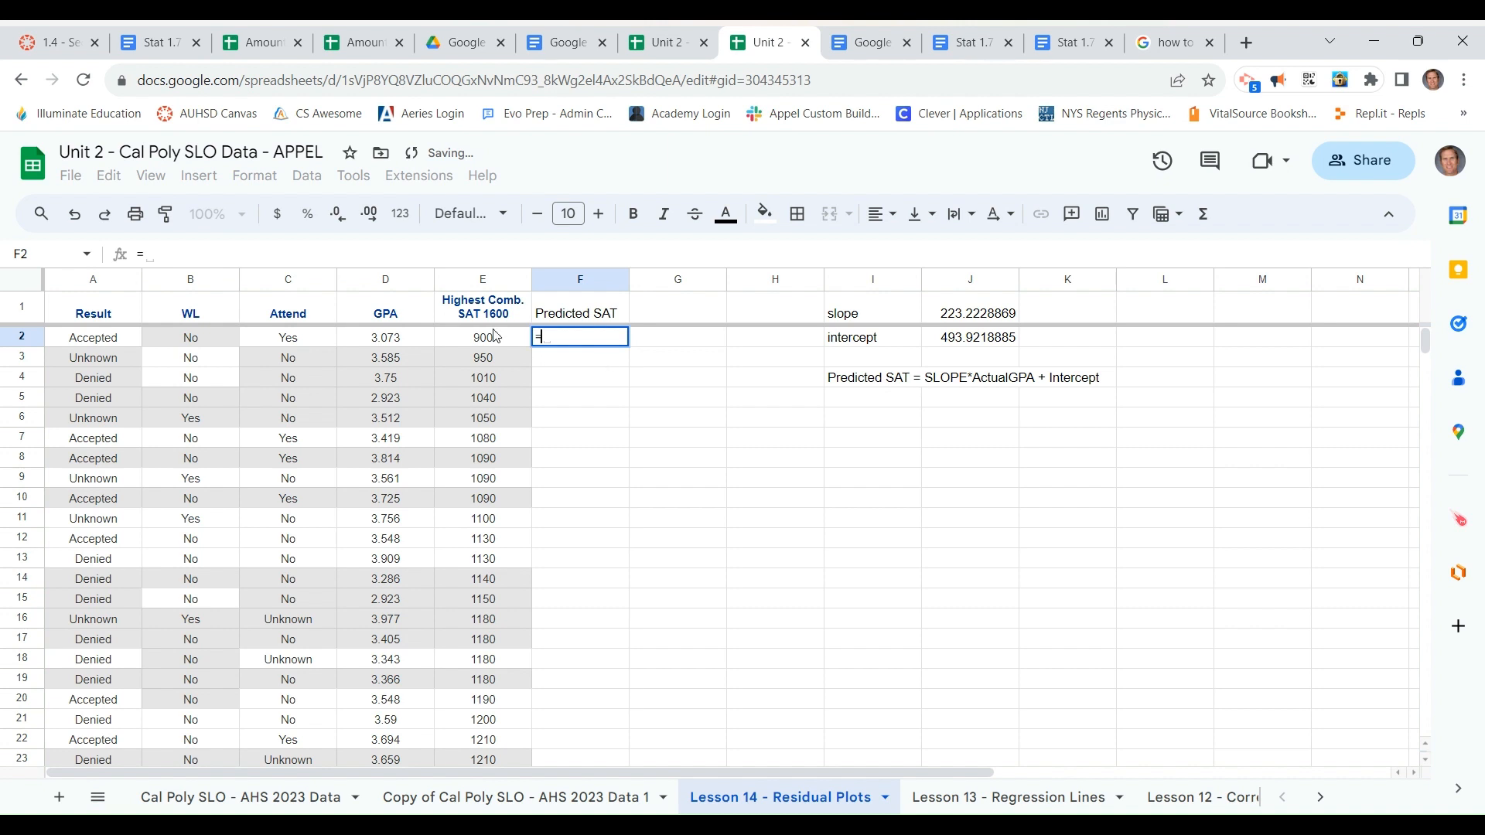
left_click(394, 340)
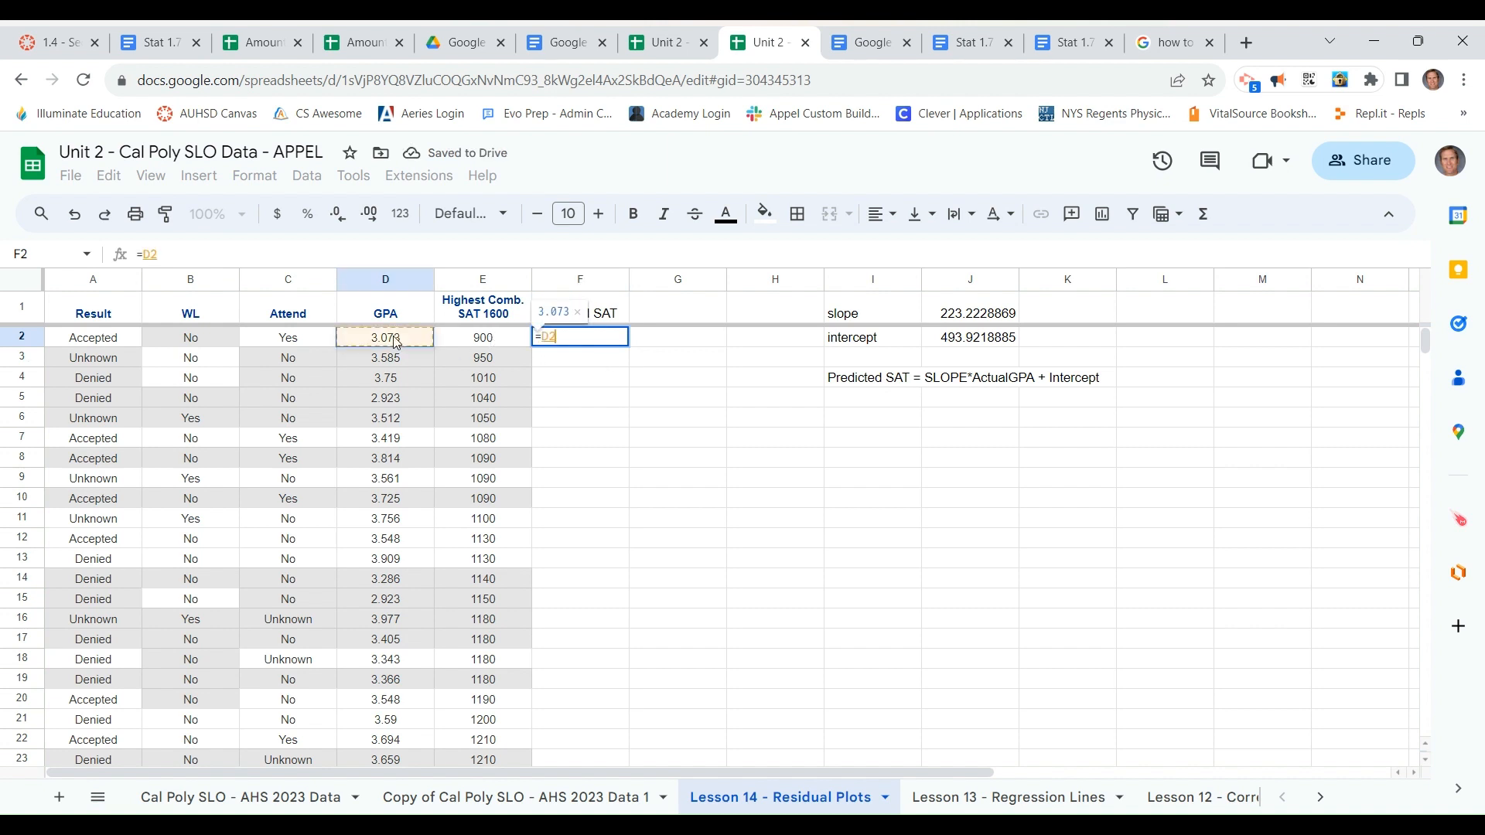
type("*")
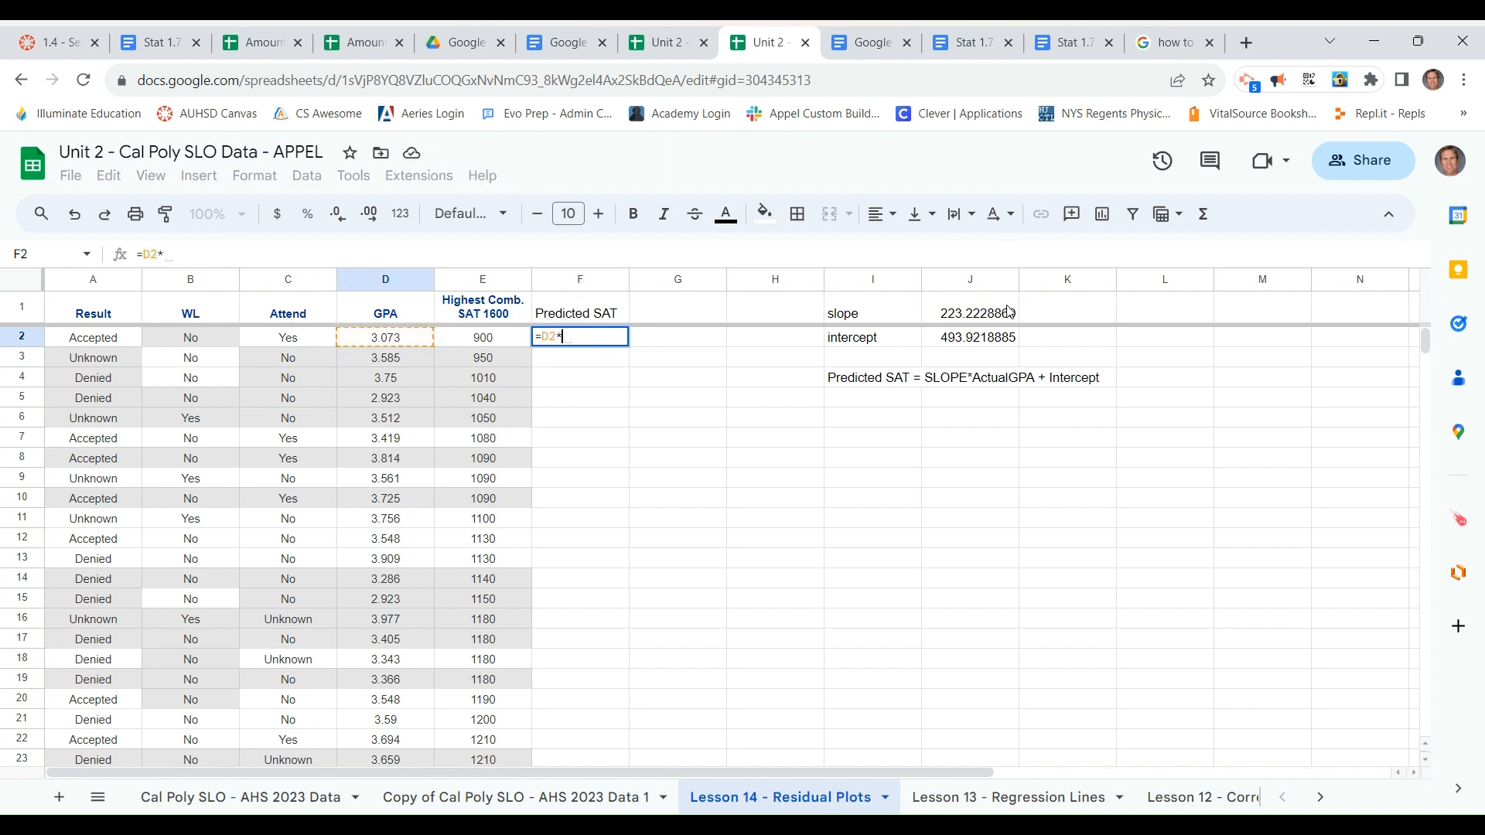
left_click(1005, 312)
type("+")
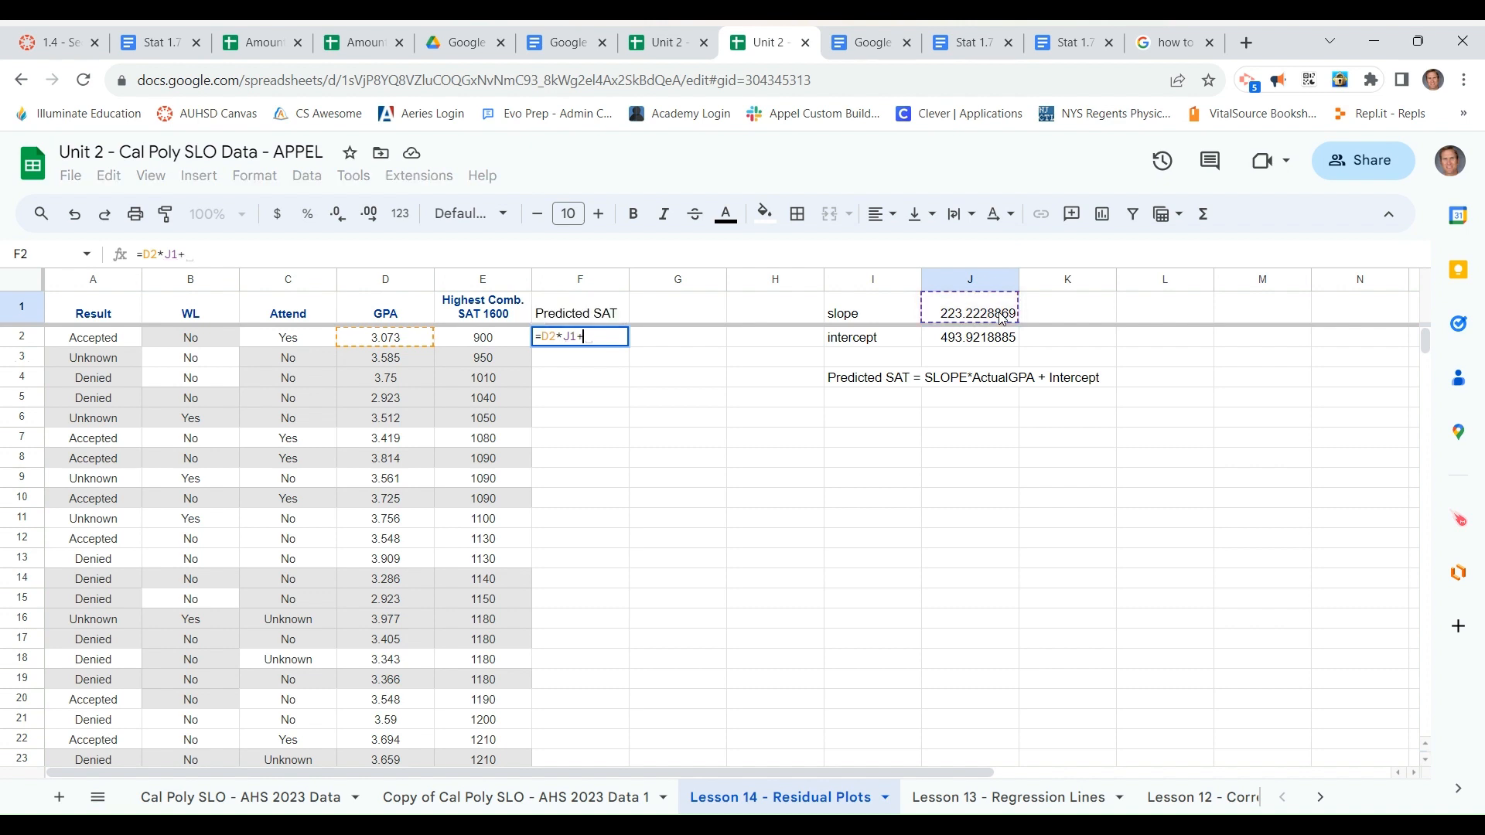
left_click(988, 341)
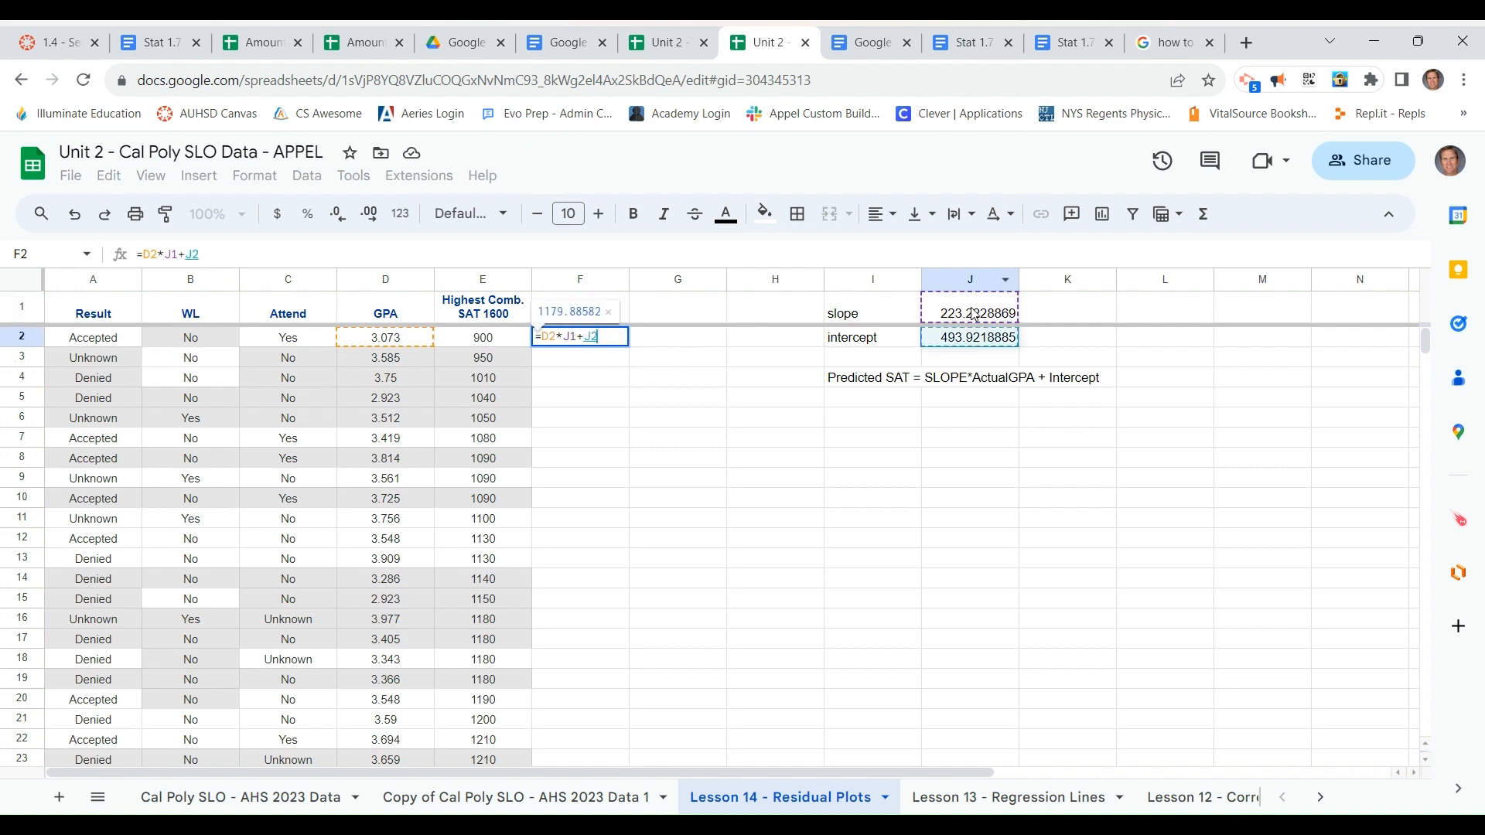
Make the slope and intercept references in F2 absolute so the formula reads =D2*$J$1+$J$2
left_click(564, 338)
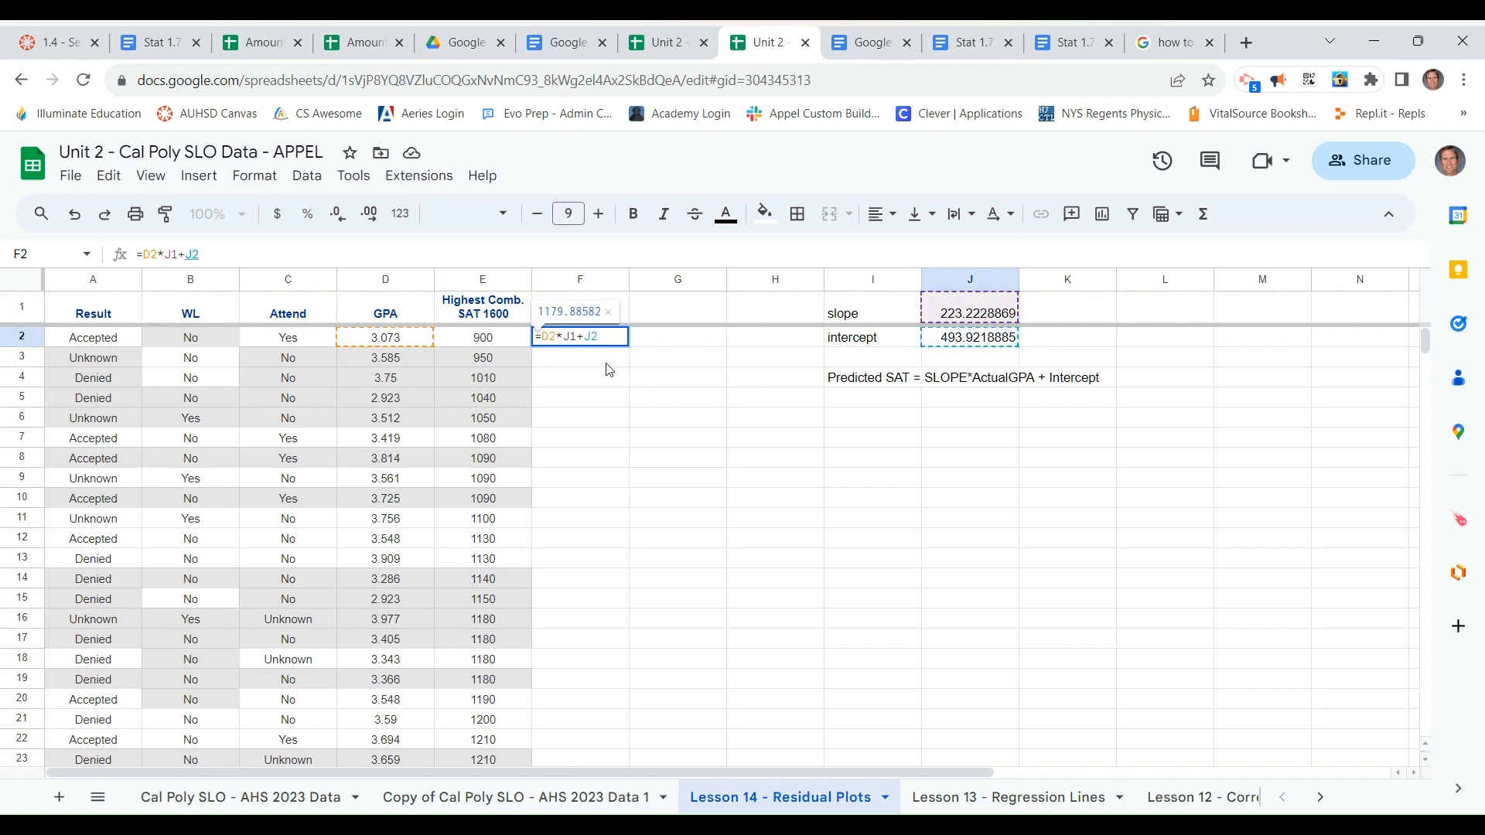
type("$")
key("Right")
type("$")
key("Right")
key("Right")
key("Right")
type("$")
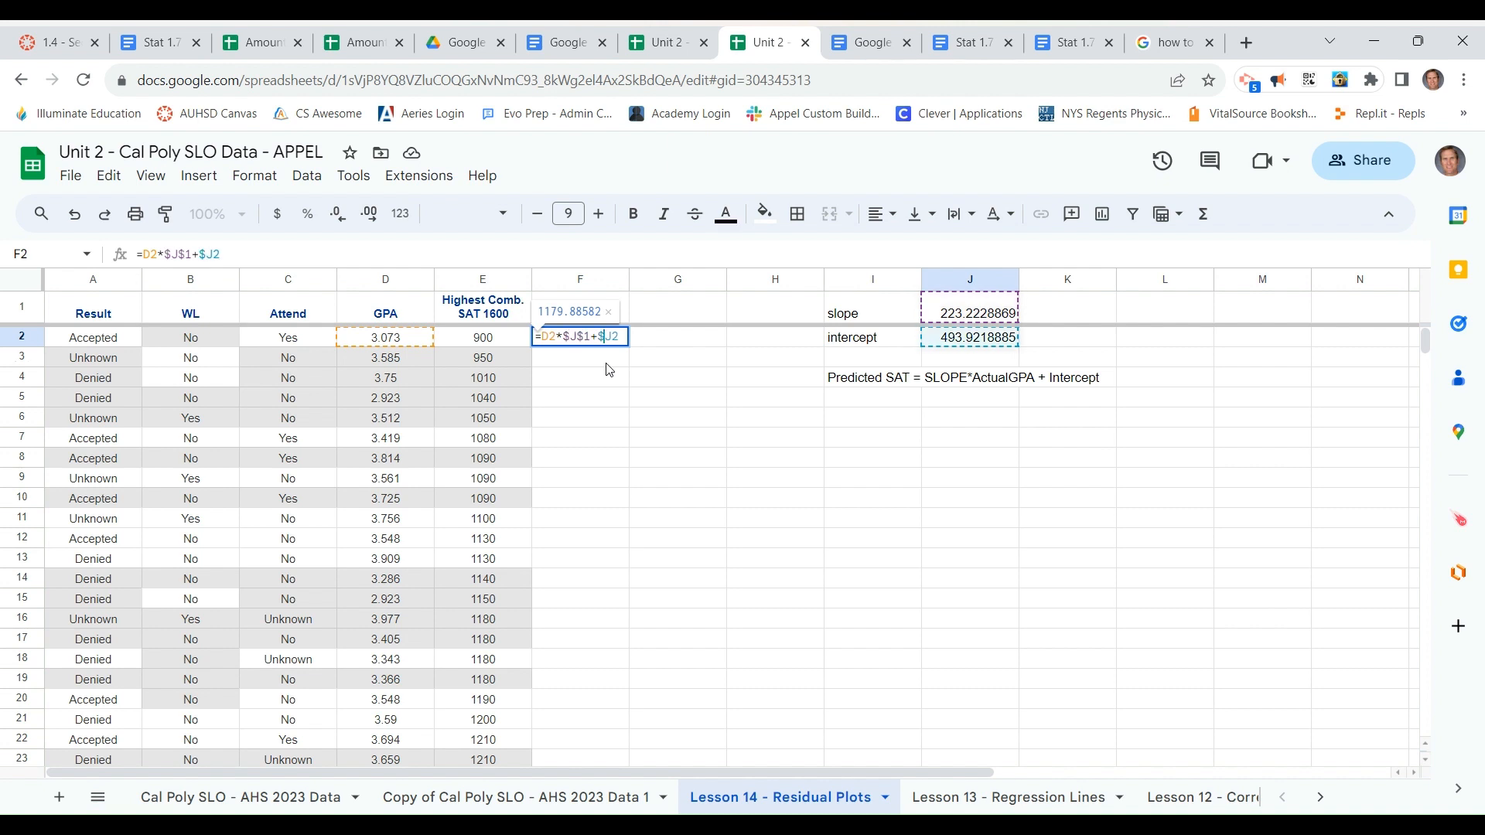
key("Right")
type("$")
key("Return")
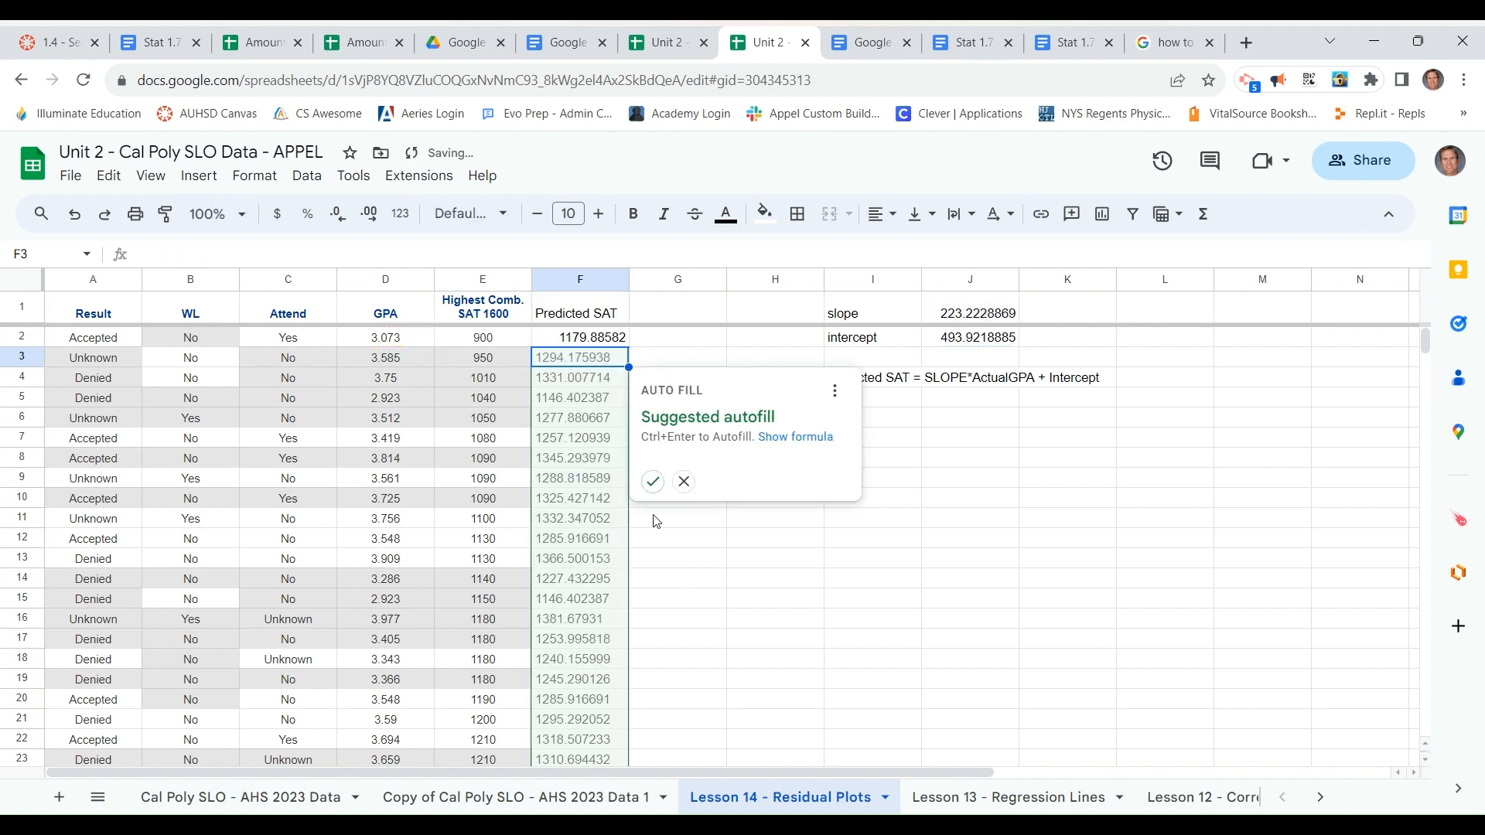
Fill the predicted SAT formula down column F with the suggested autofill and check the formula in F7
left_click(652, 483)
left_click(587, 439)
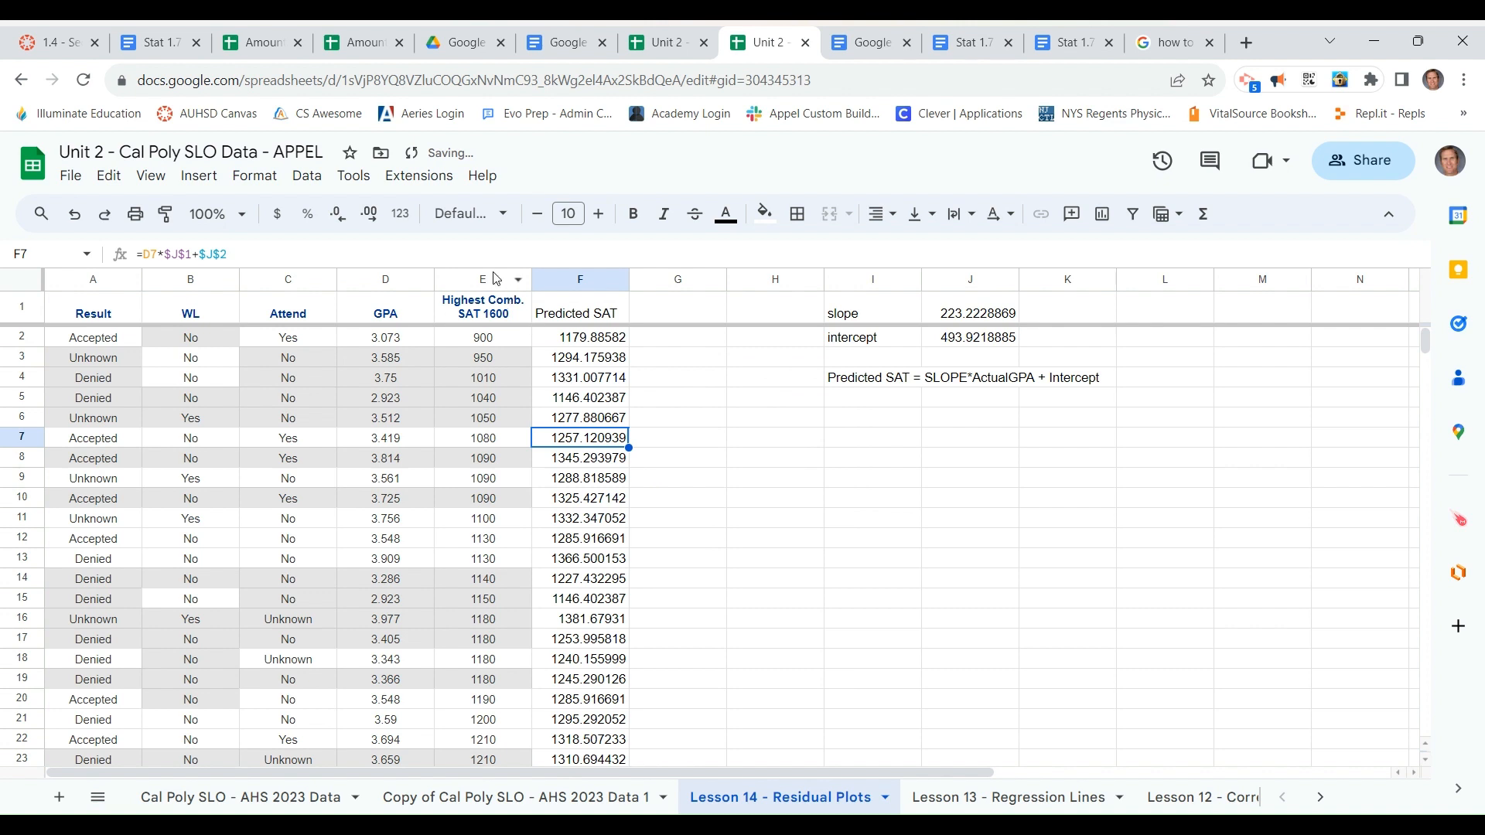
left_click(537, 253)
key("Return")
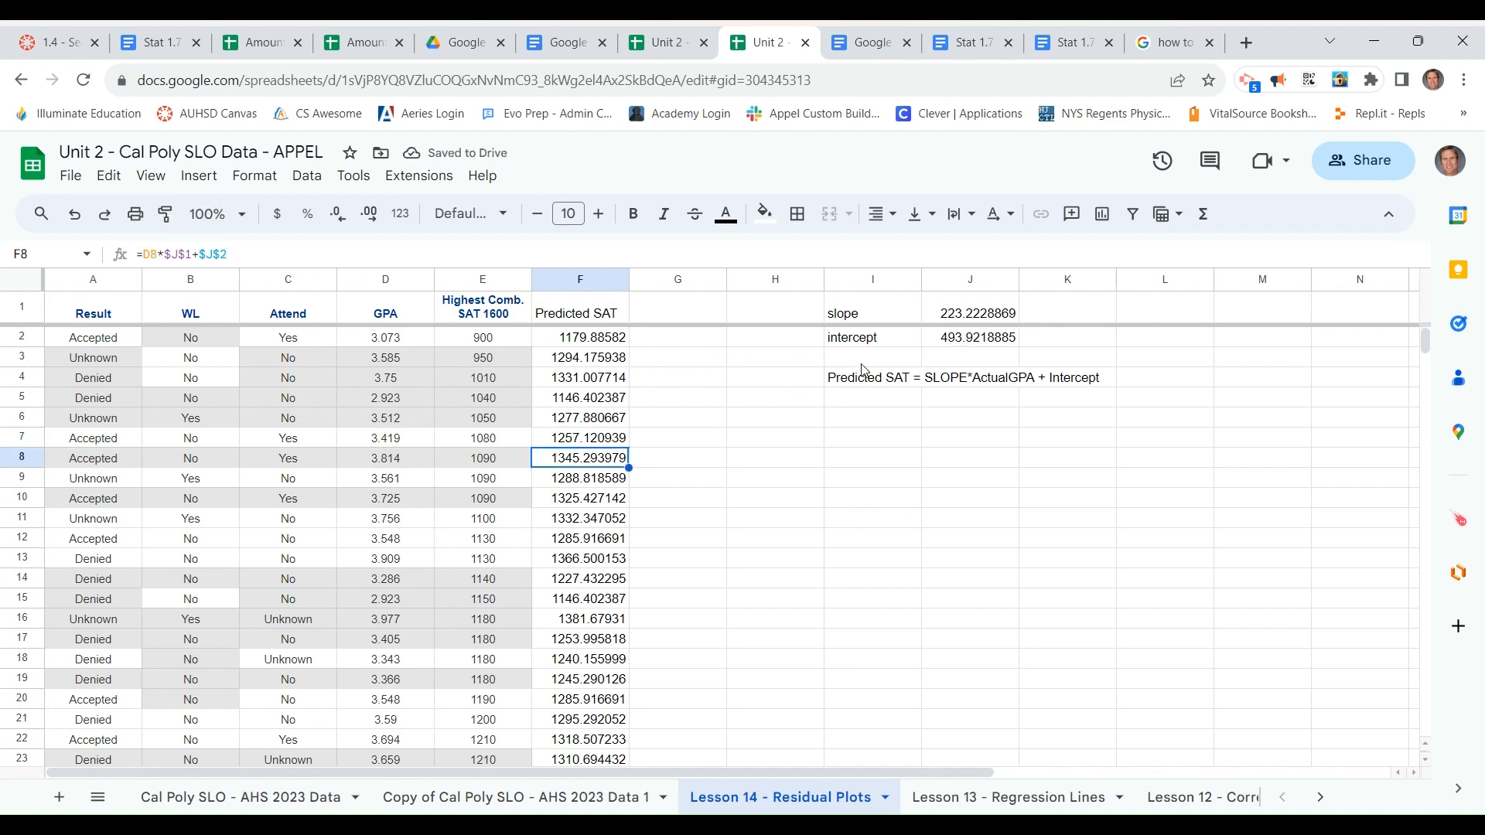
Enter the column heading "Residual (actual - predicted)" in cell G1
left_click(691, 317)
type("R")
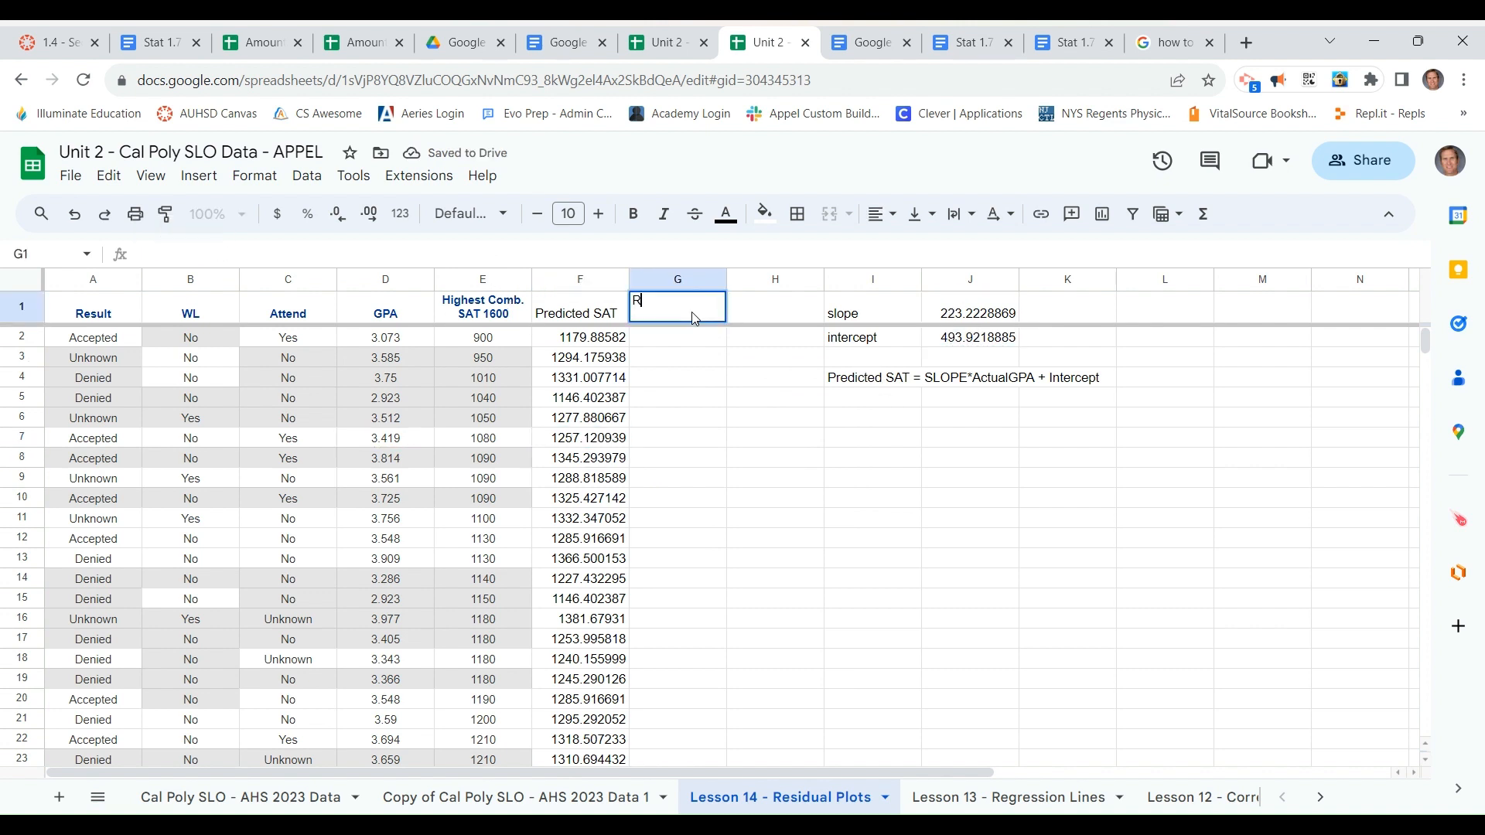
type("res")
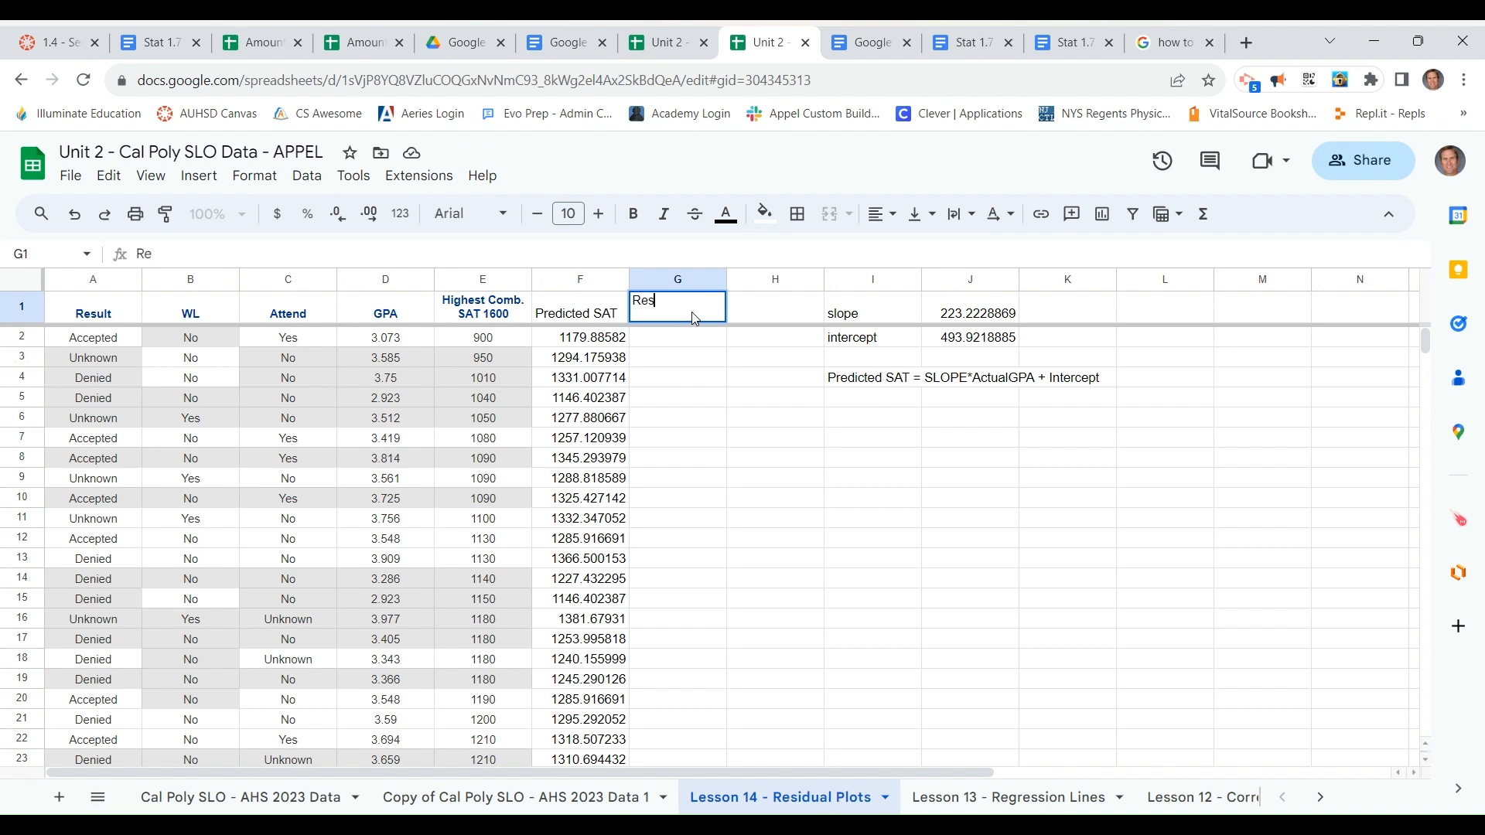
type("idual (actual - predi")
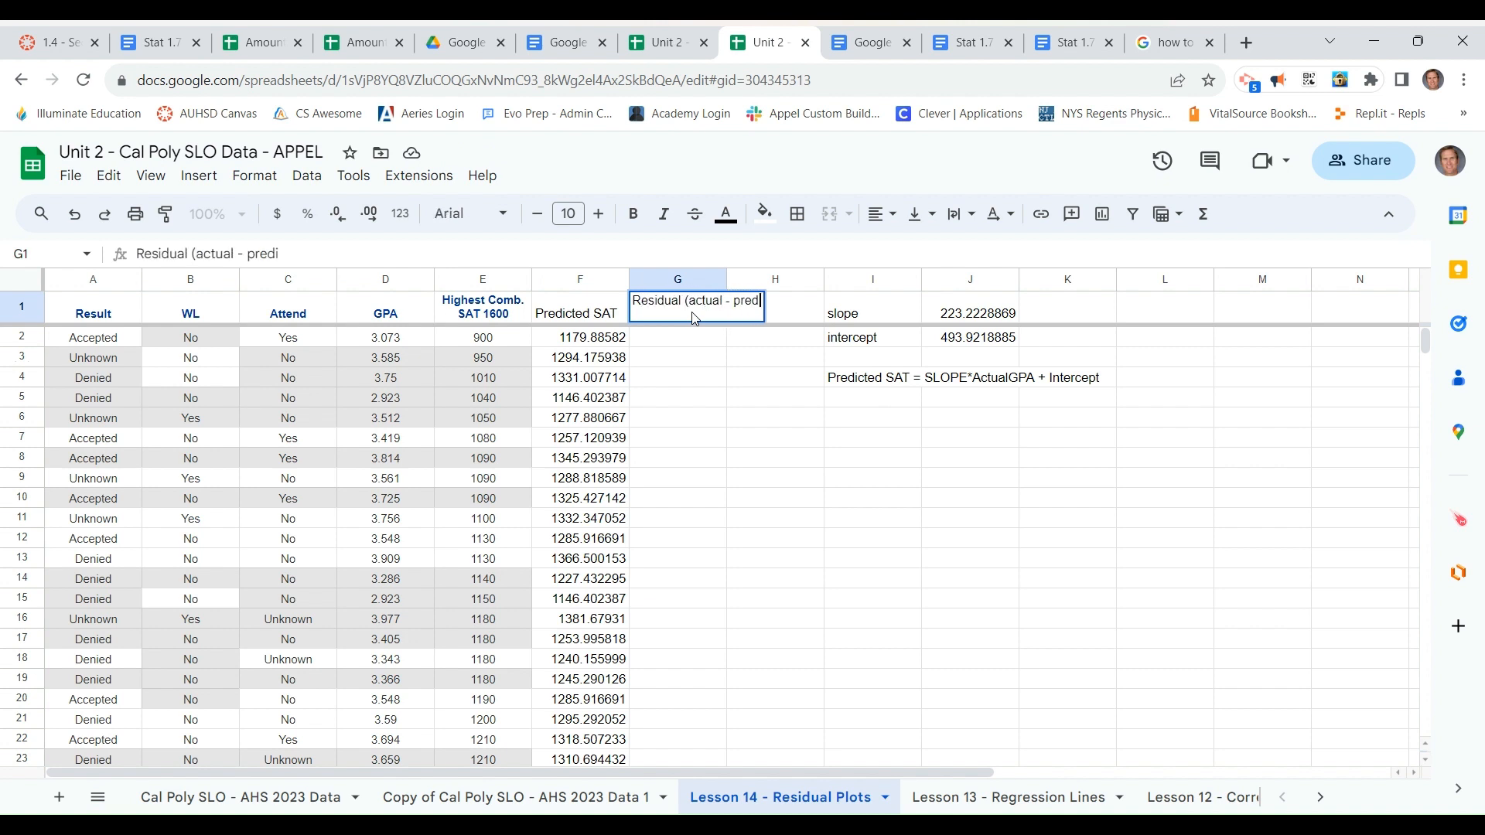
type("cted)")
key("Return")
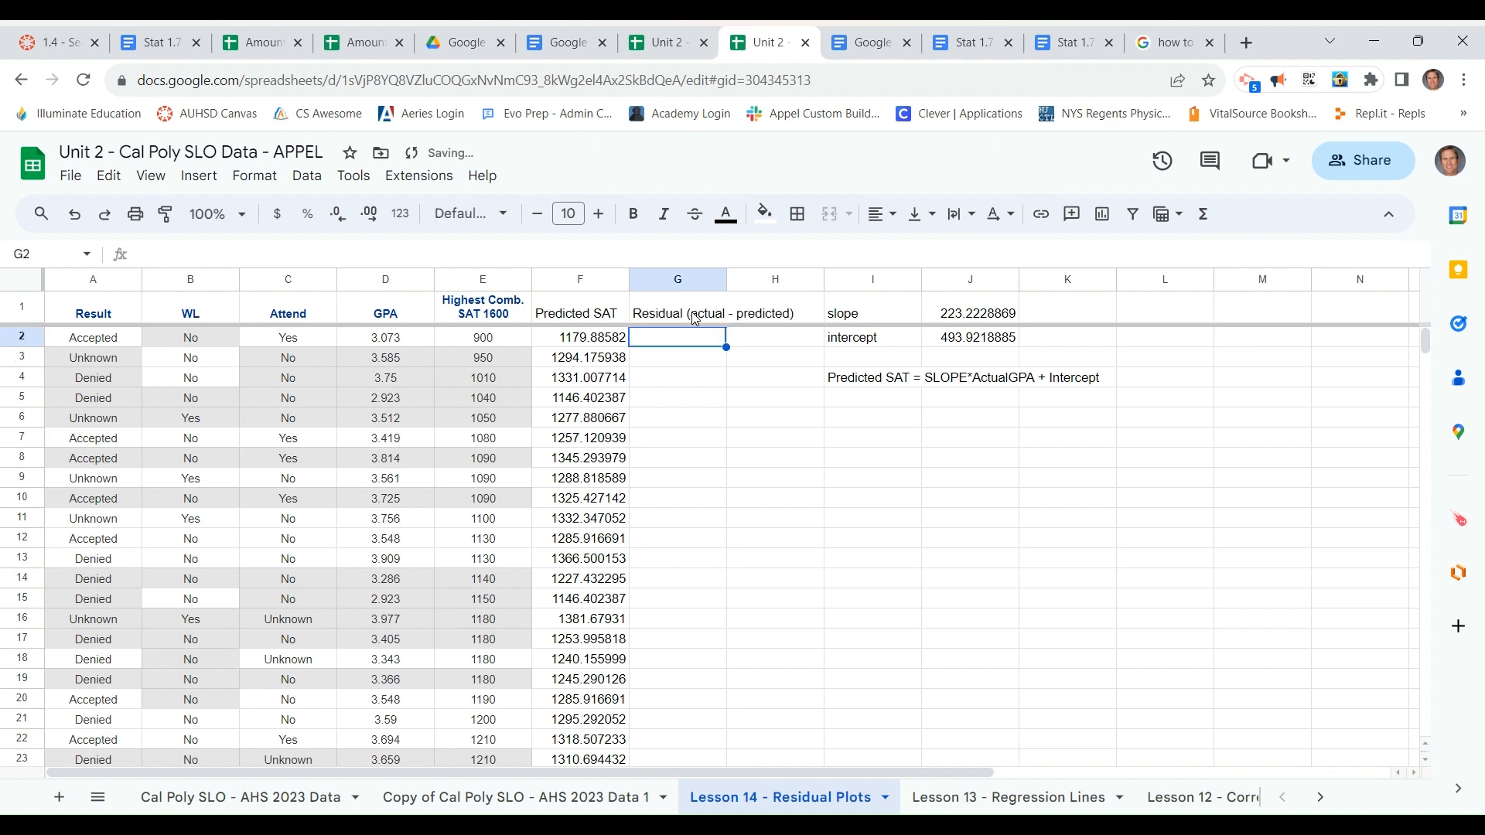
Calculate the residual in G2 with =E2-F2 and fill it down column G using the suggested autofill
type("=")
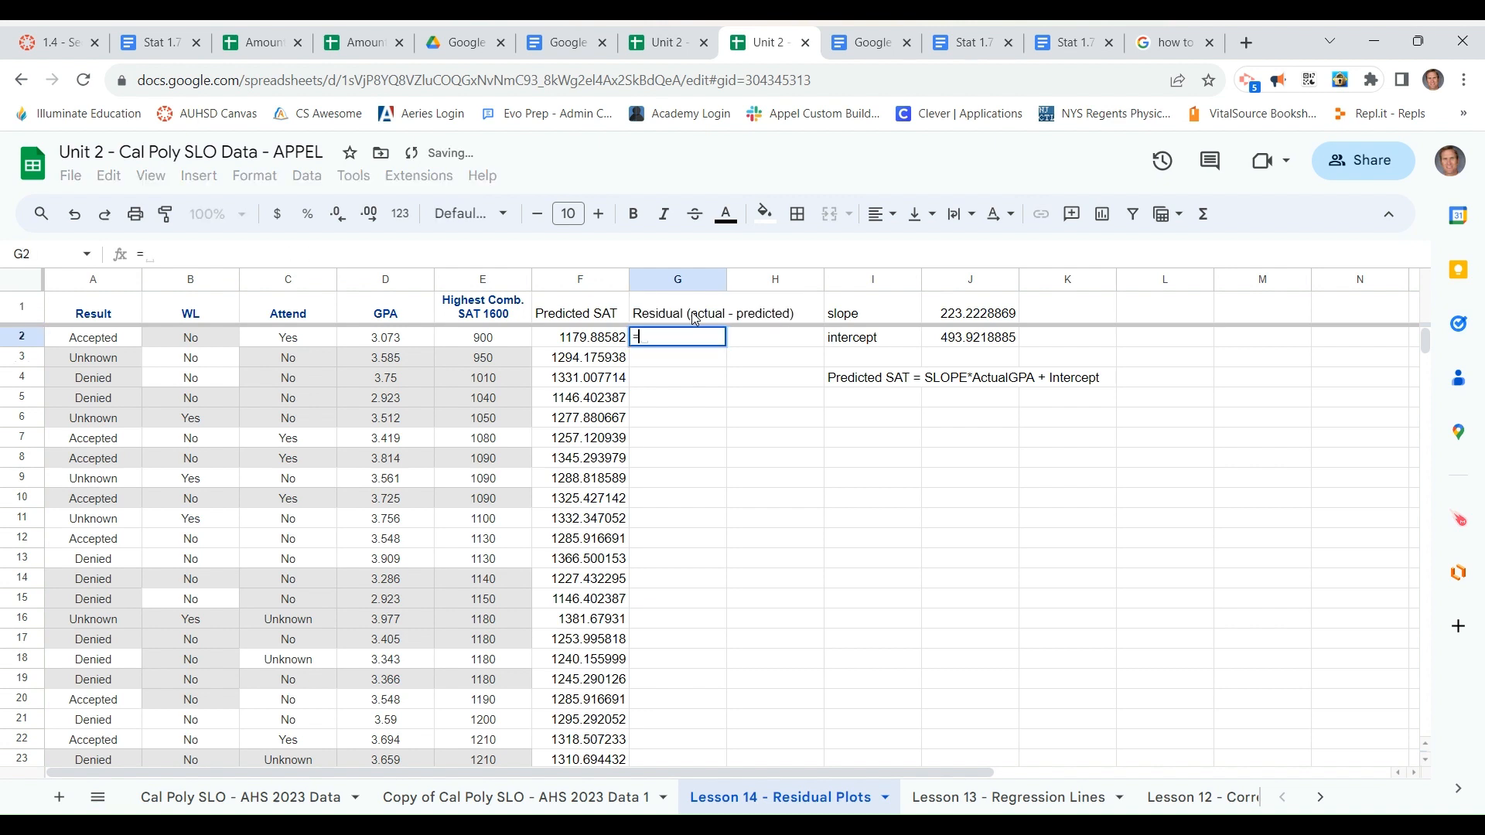
left_click(504, 338)
type("-")
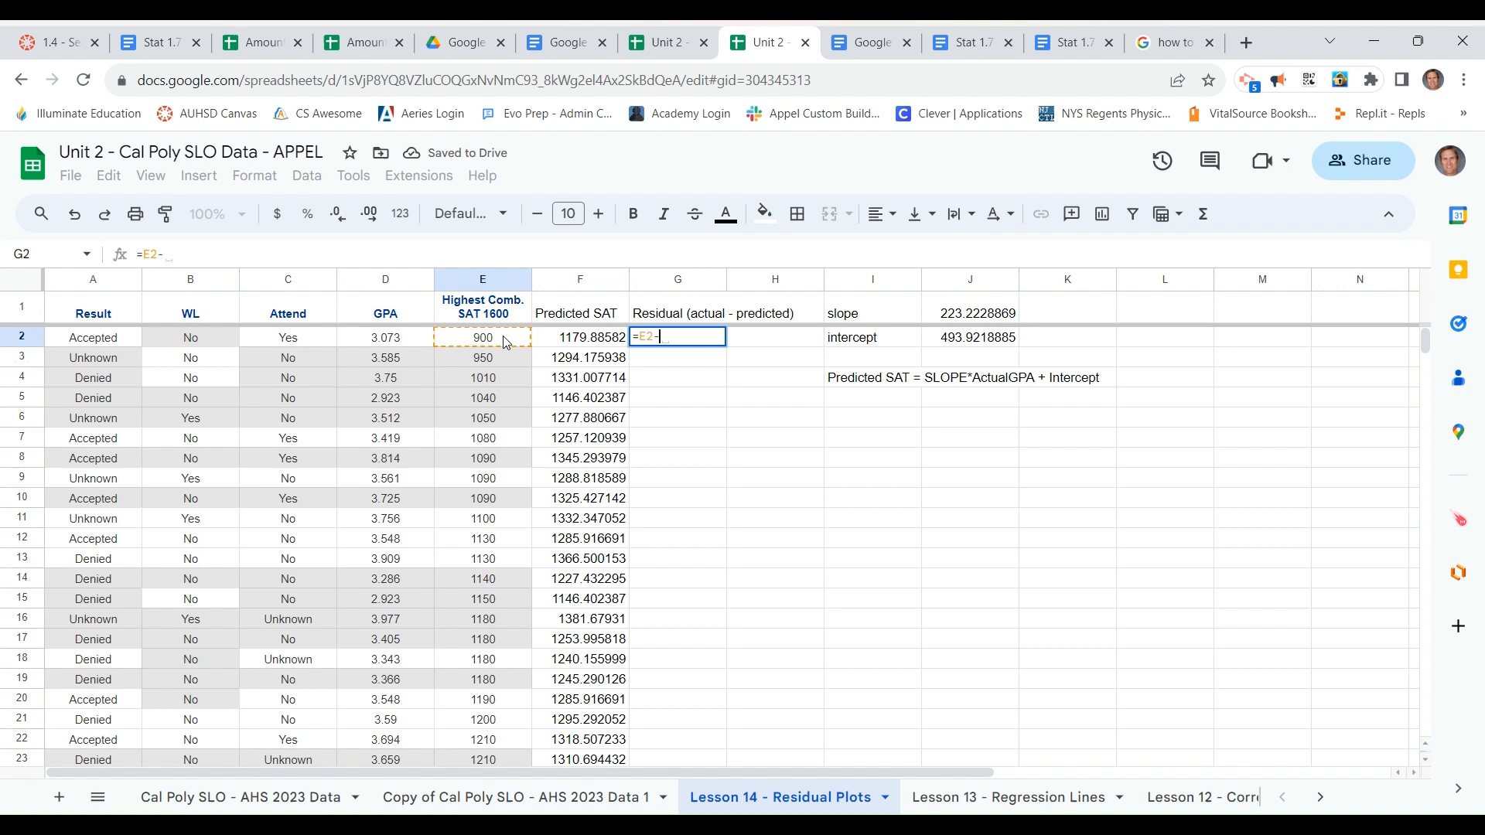
left_click(561, 342)
key("Return")
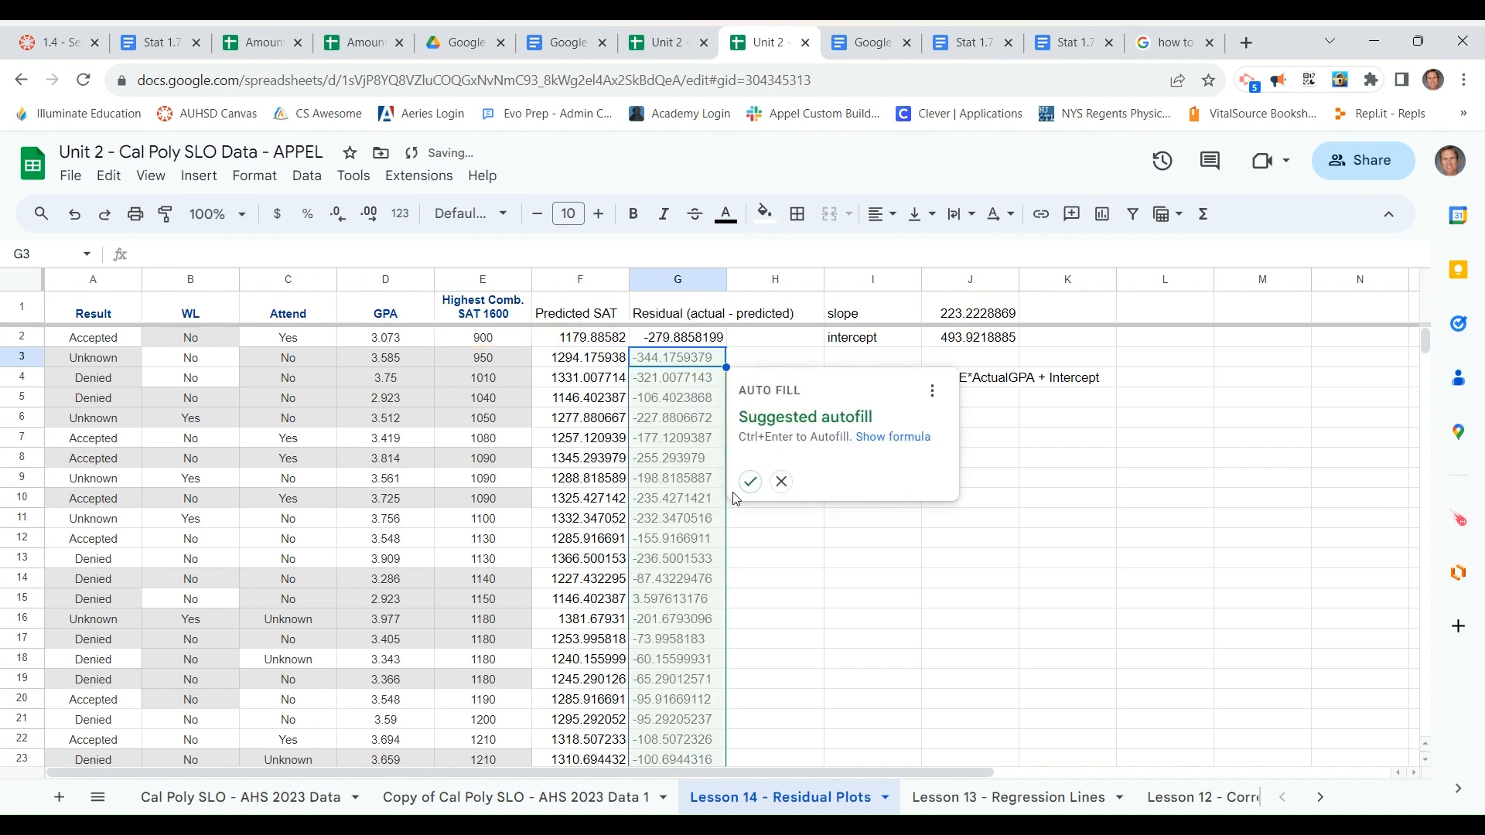
left_click(750, 483)
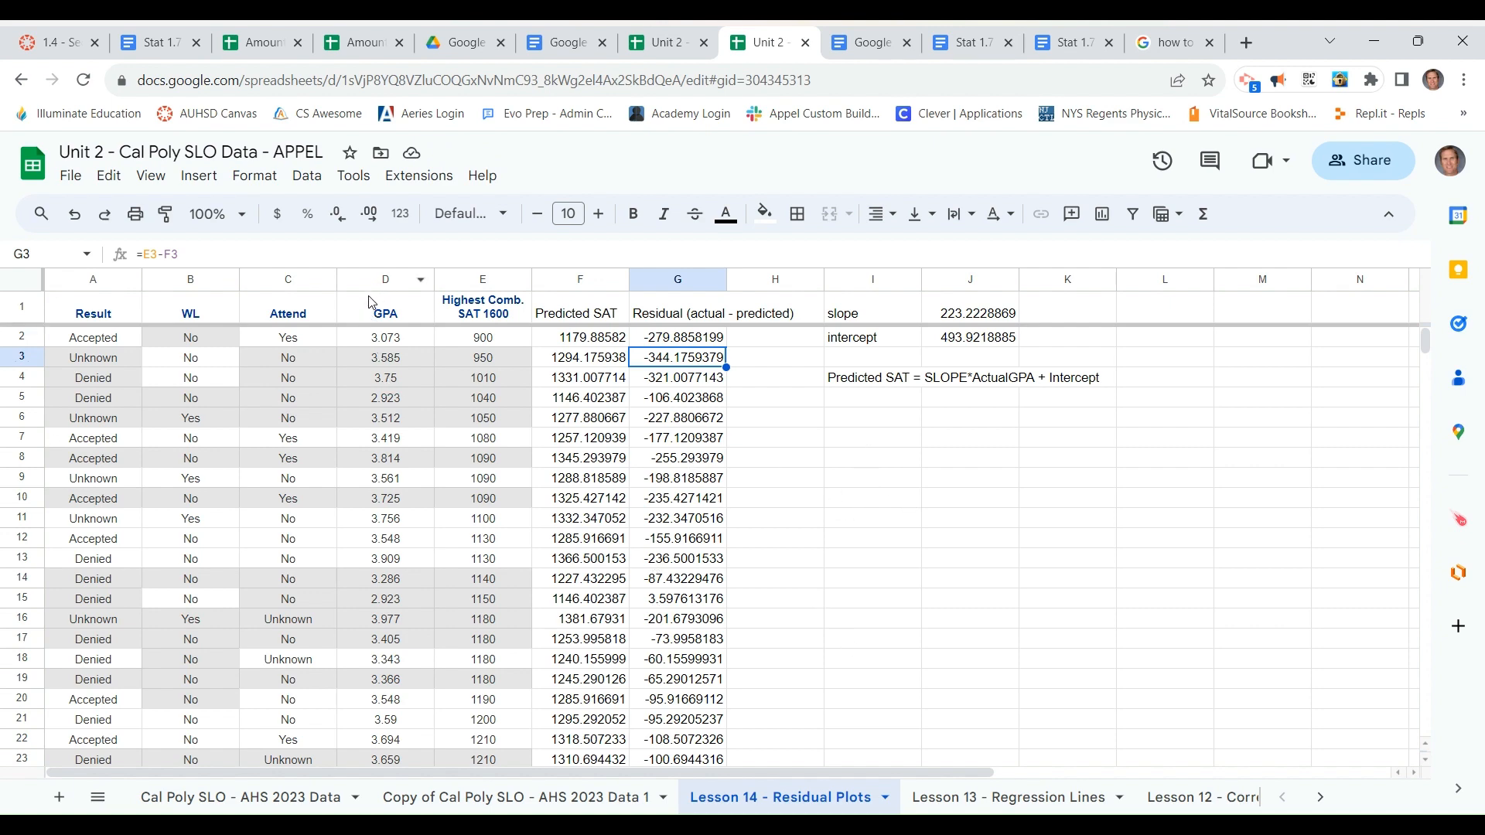
Insert a chart of the residuals against GPA from the ranges D1:D80 and G1:G80
left_click_drag(370, 305, 395, 648)
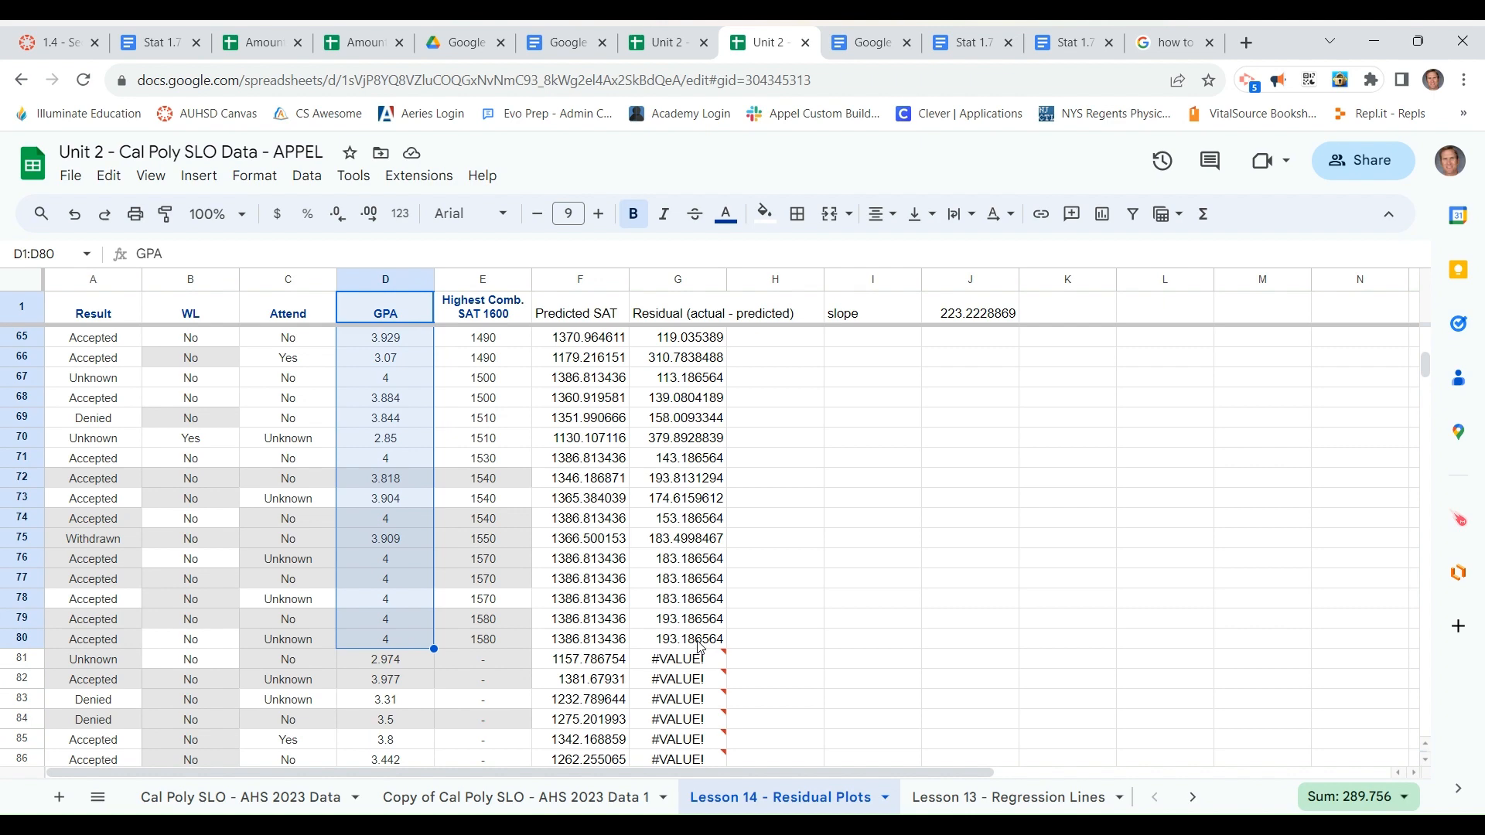
left_click_drag(698, 648, 700, 293)
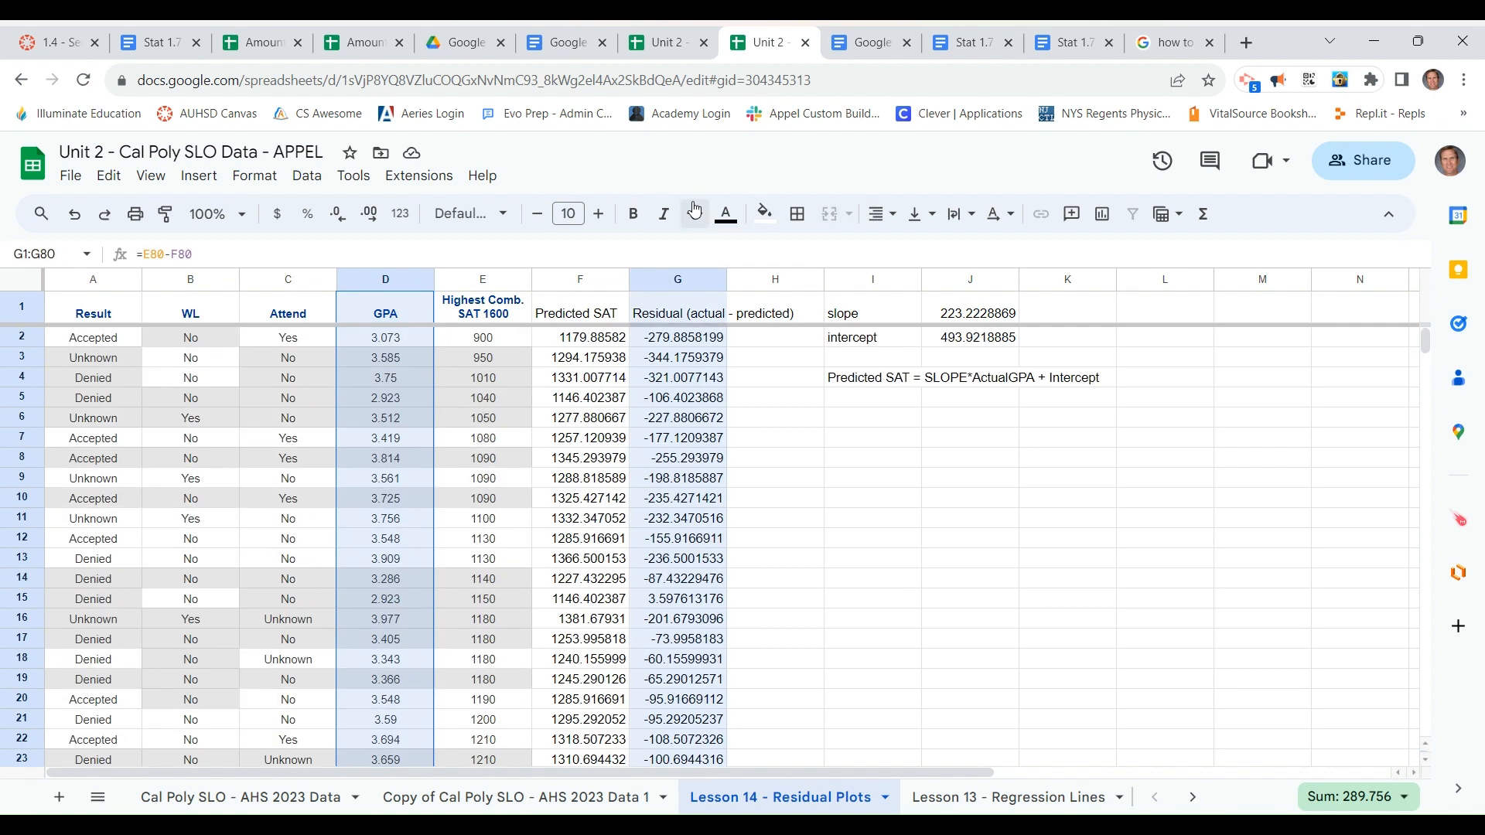
left_click_drag(694, 209, 684, 301)
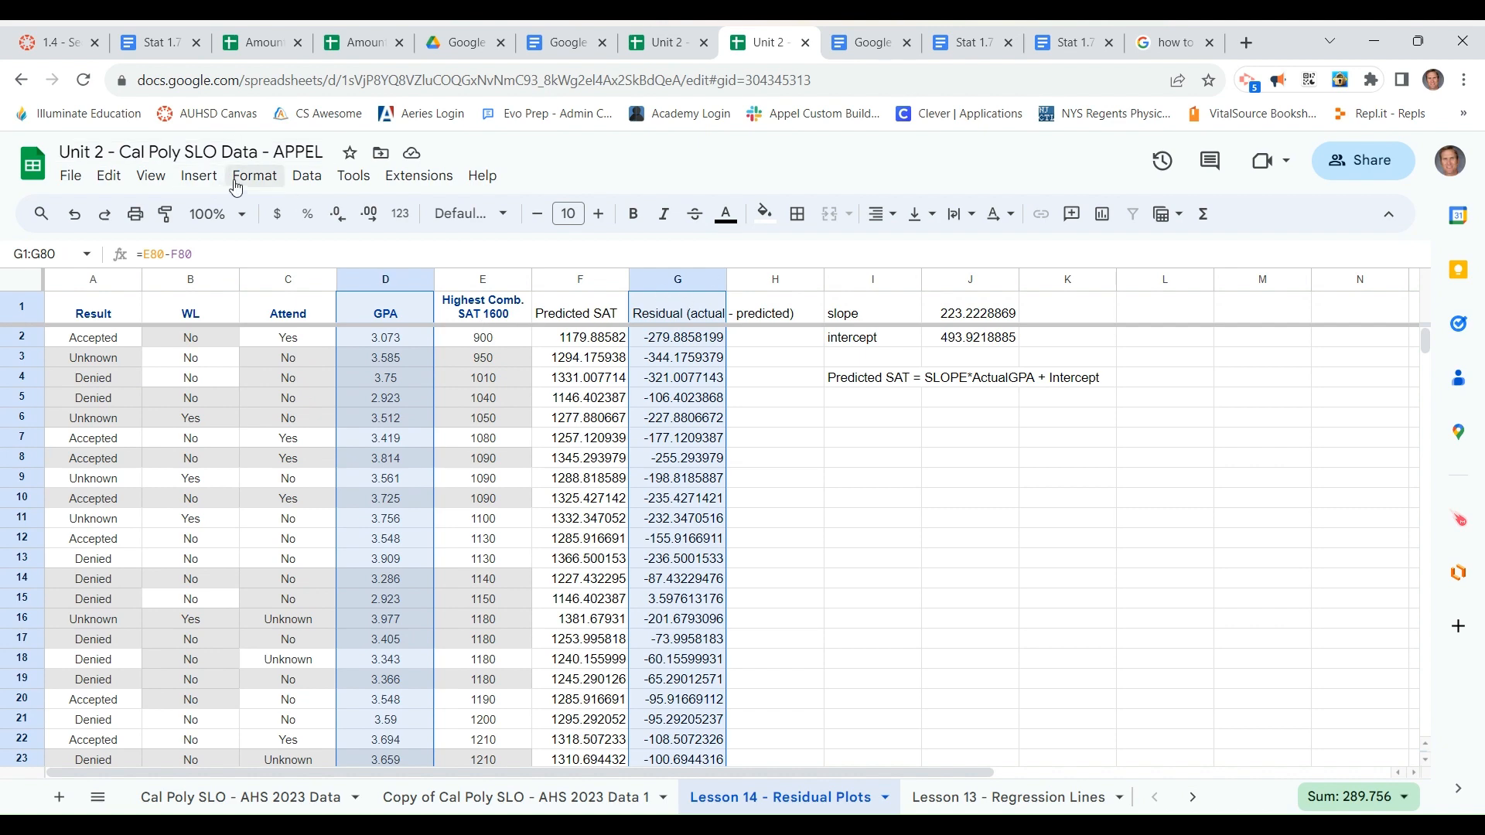
left_click(191, 183)
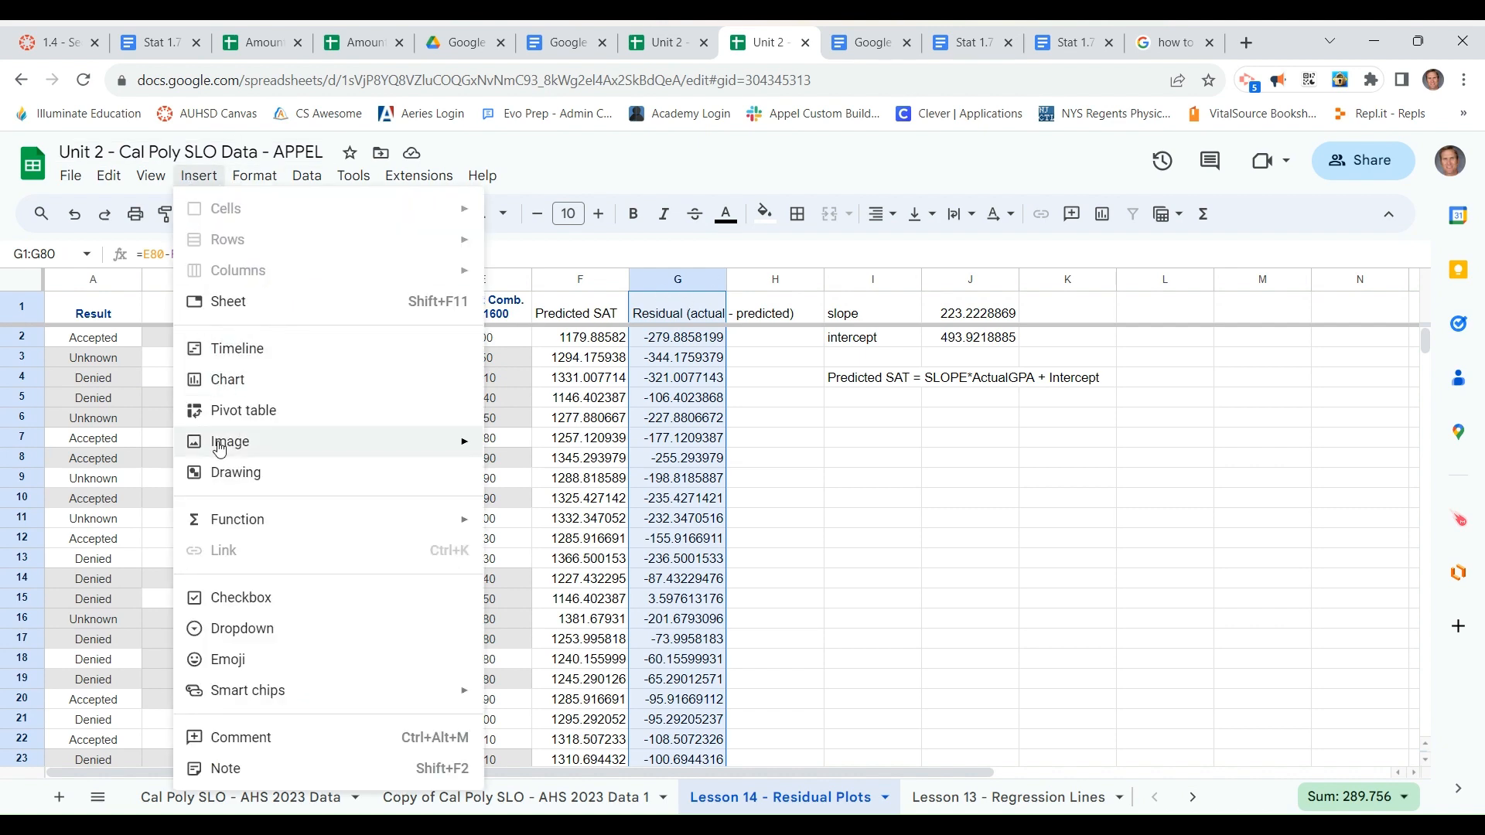
left_click(222, 379)
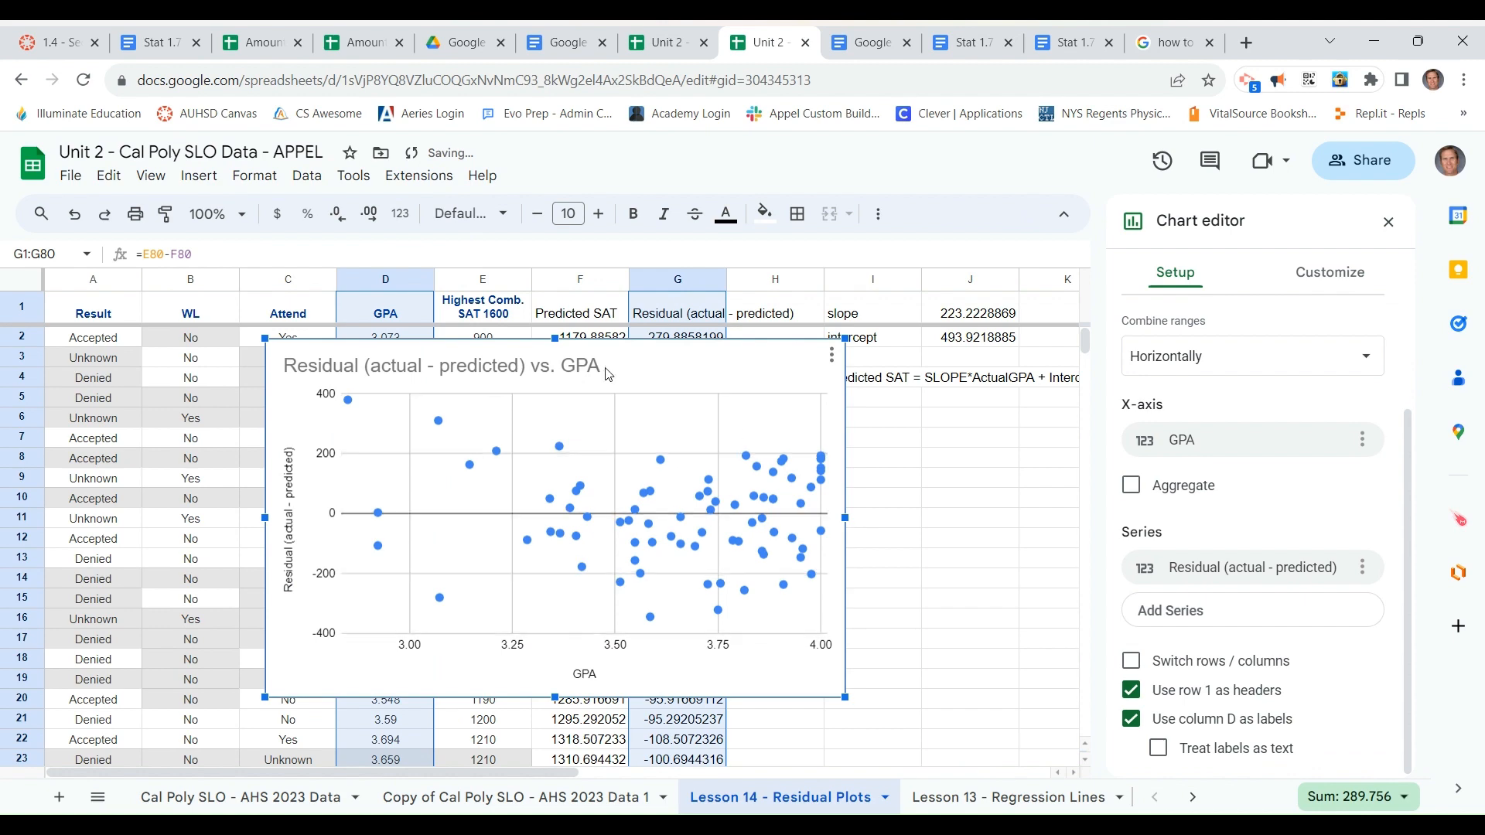
Close the chart editor and place the residual scatter chart beside column G, below the Predicted SAT note
scroll(1158, 395, "up", 2)
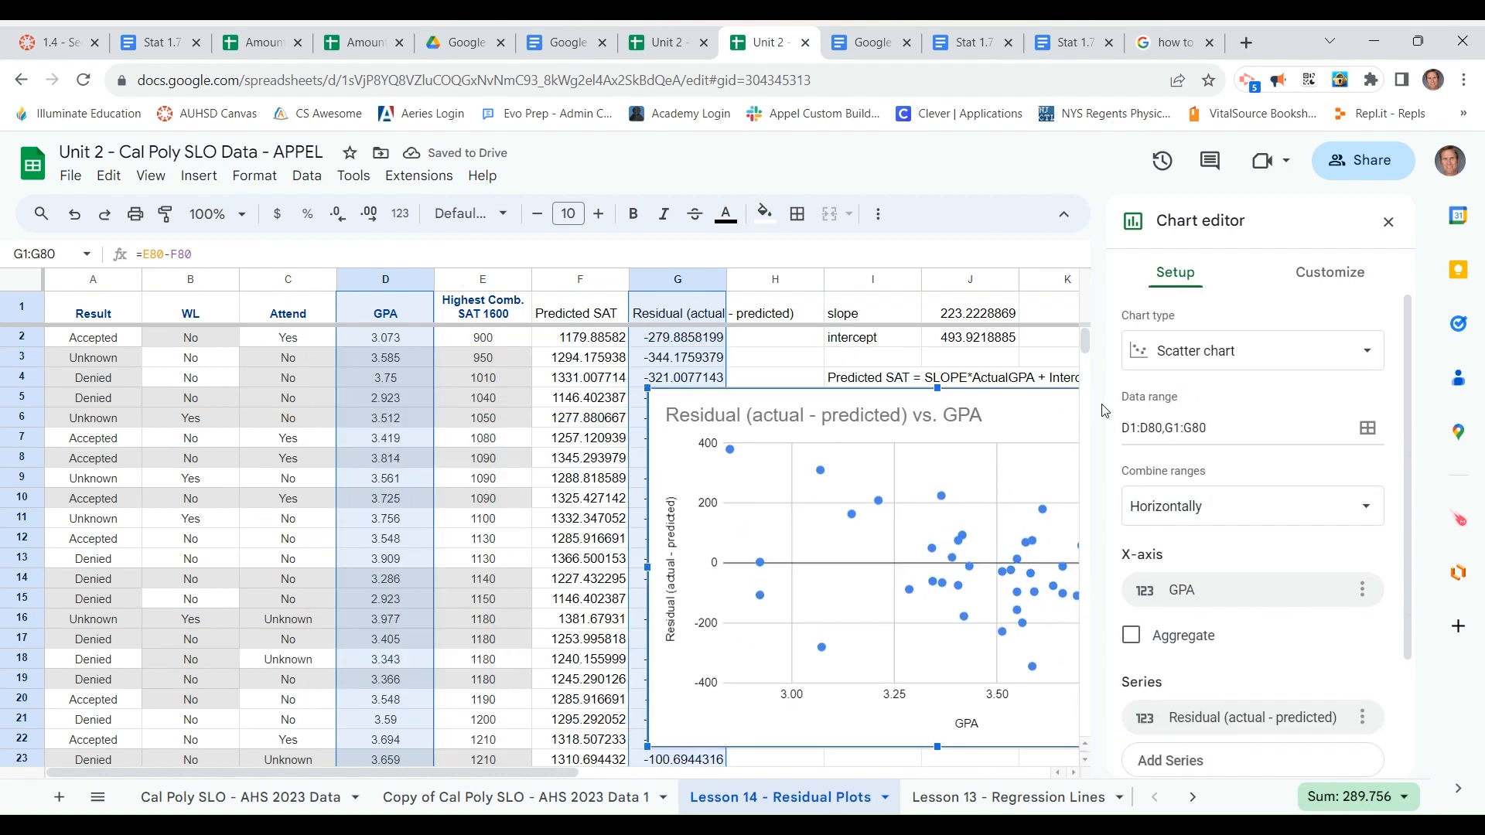
left_click(1388, 222)
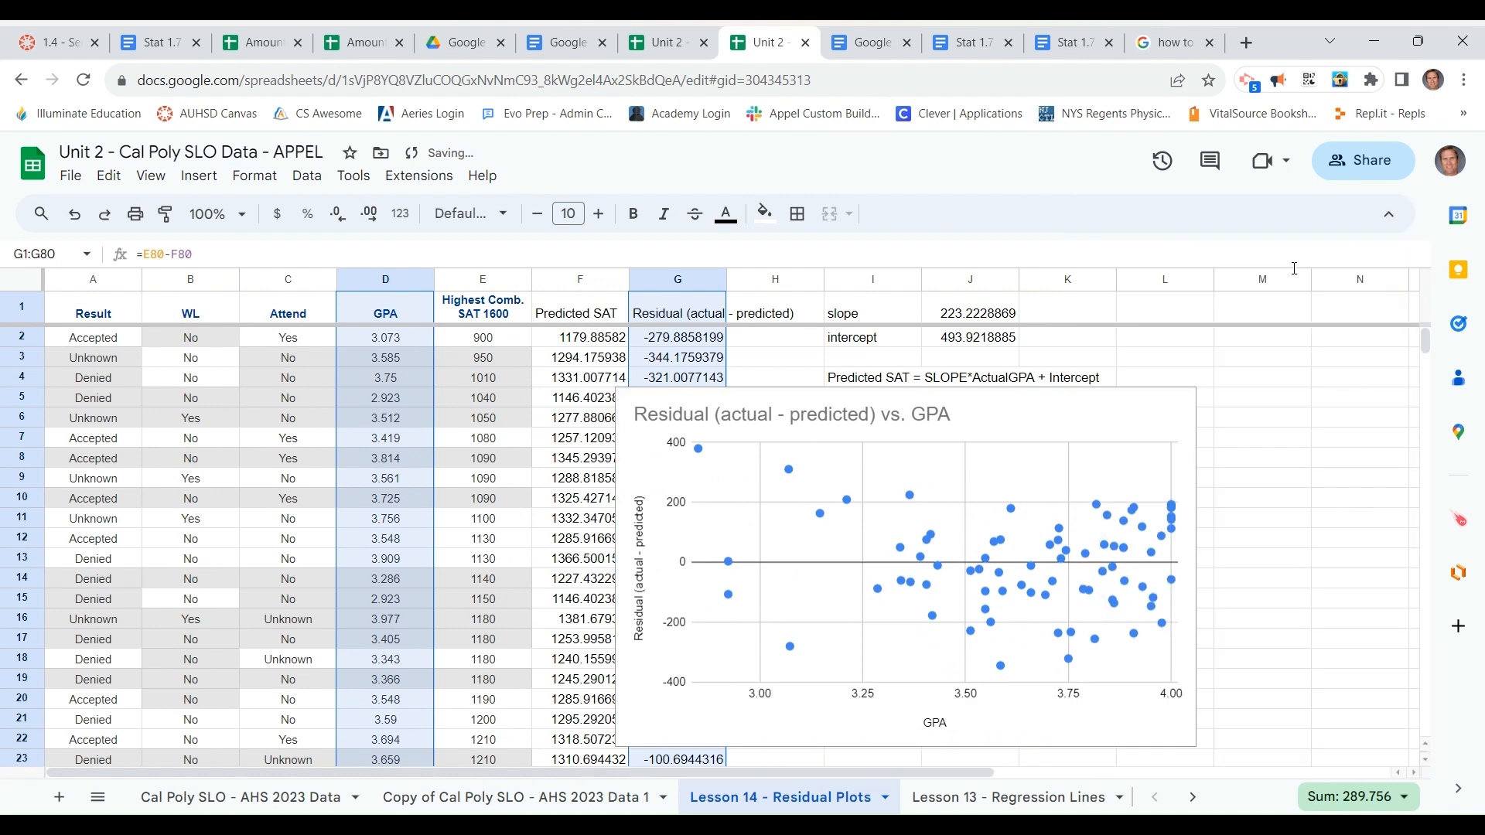
left_click_drag(1114, 407, 1240, 419)
scroll(1240, 419, "down", 2)
scroll(1067, 541, "up", 1)
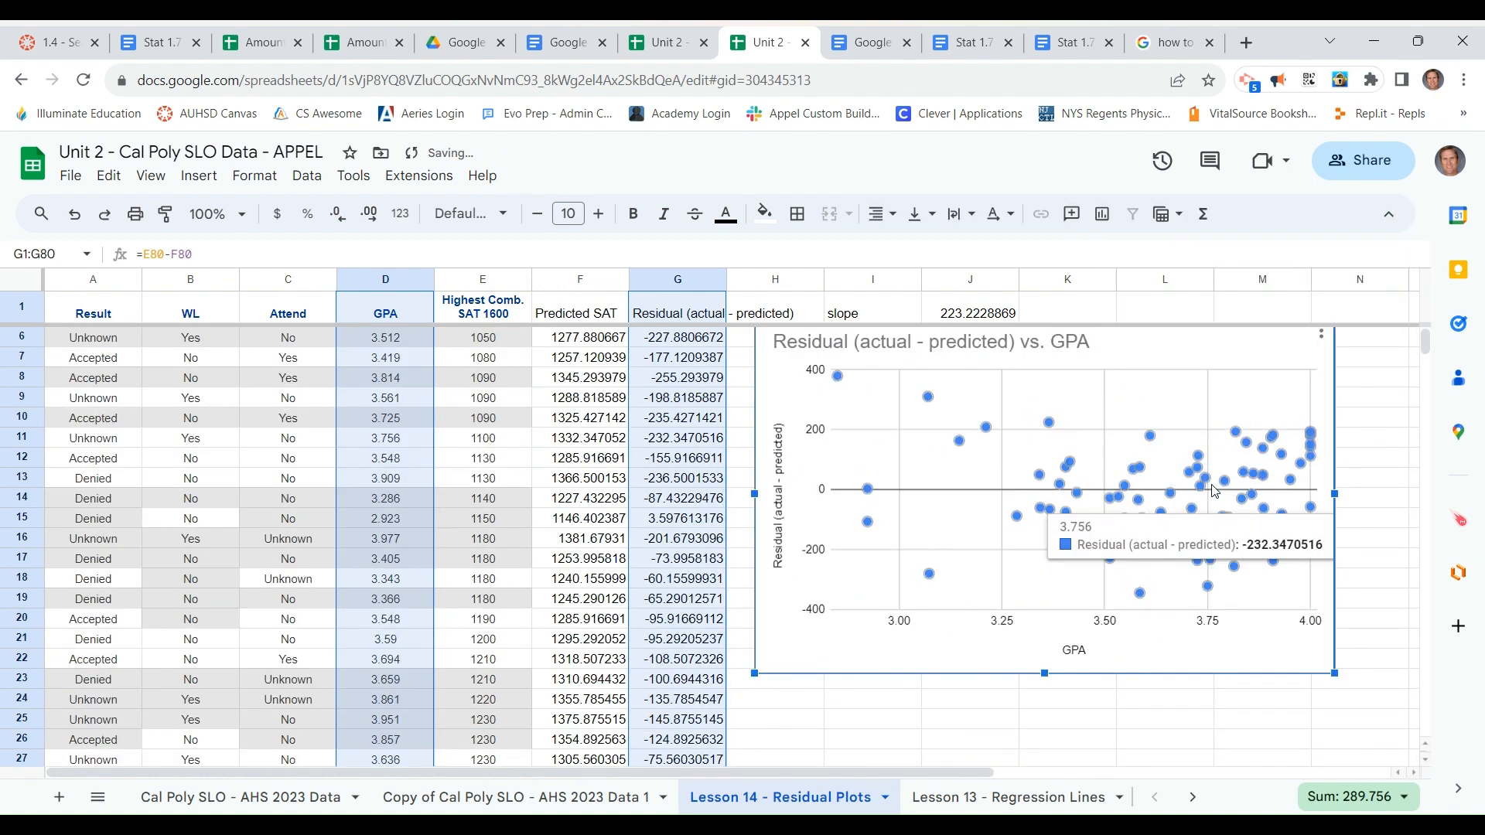
Compare the residual plot with the GPA and SAT scatter chart on the Lesson 13 - Regression Lines sheet
left_click(961, 781)
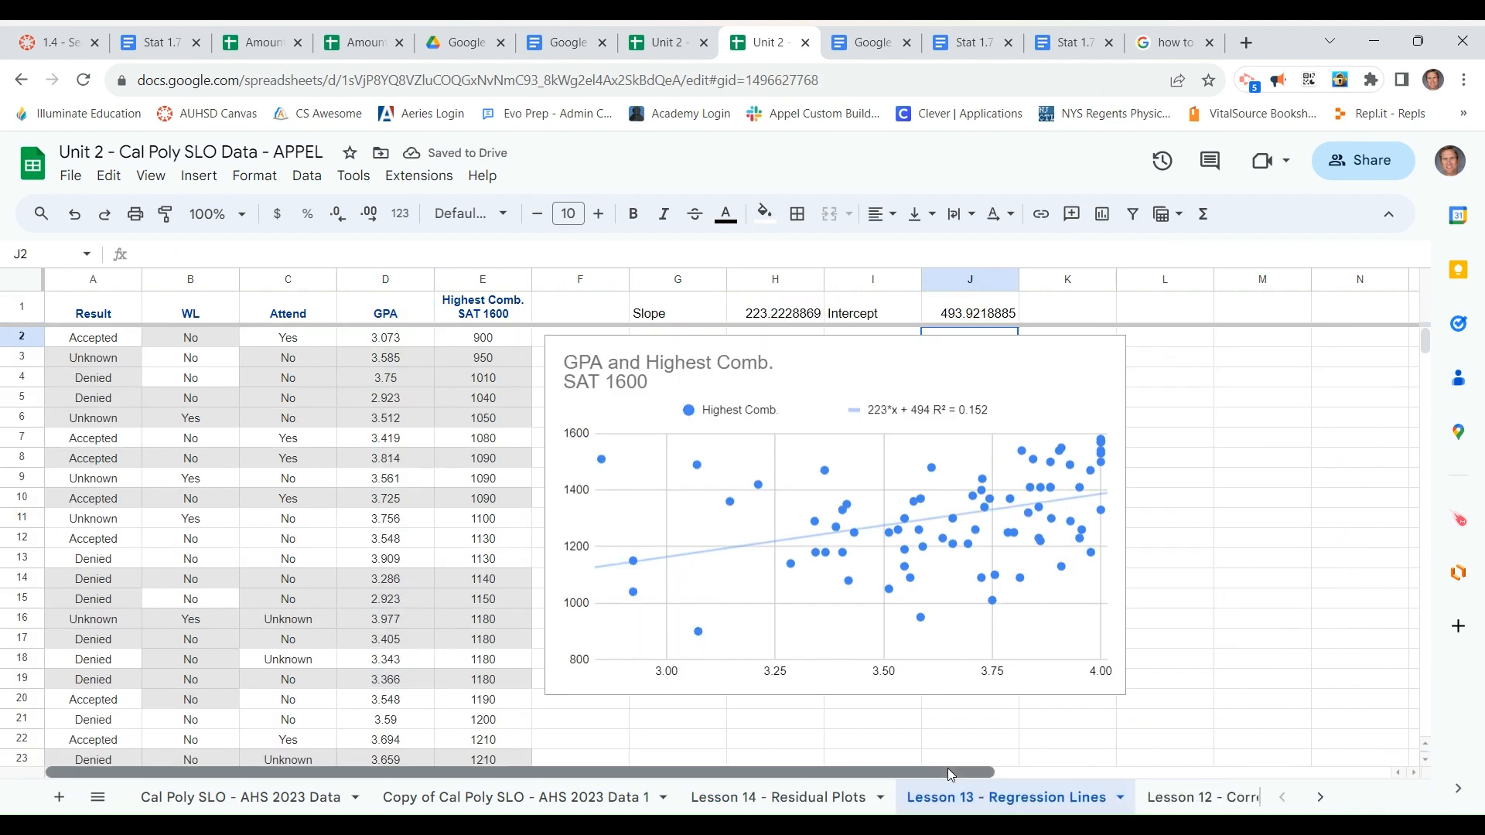
left_click(797, 798)
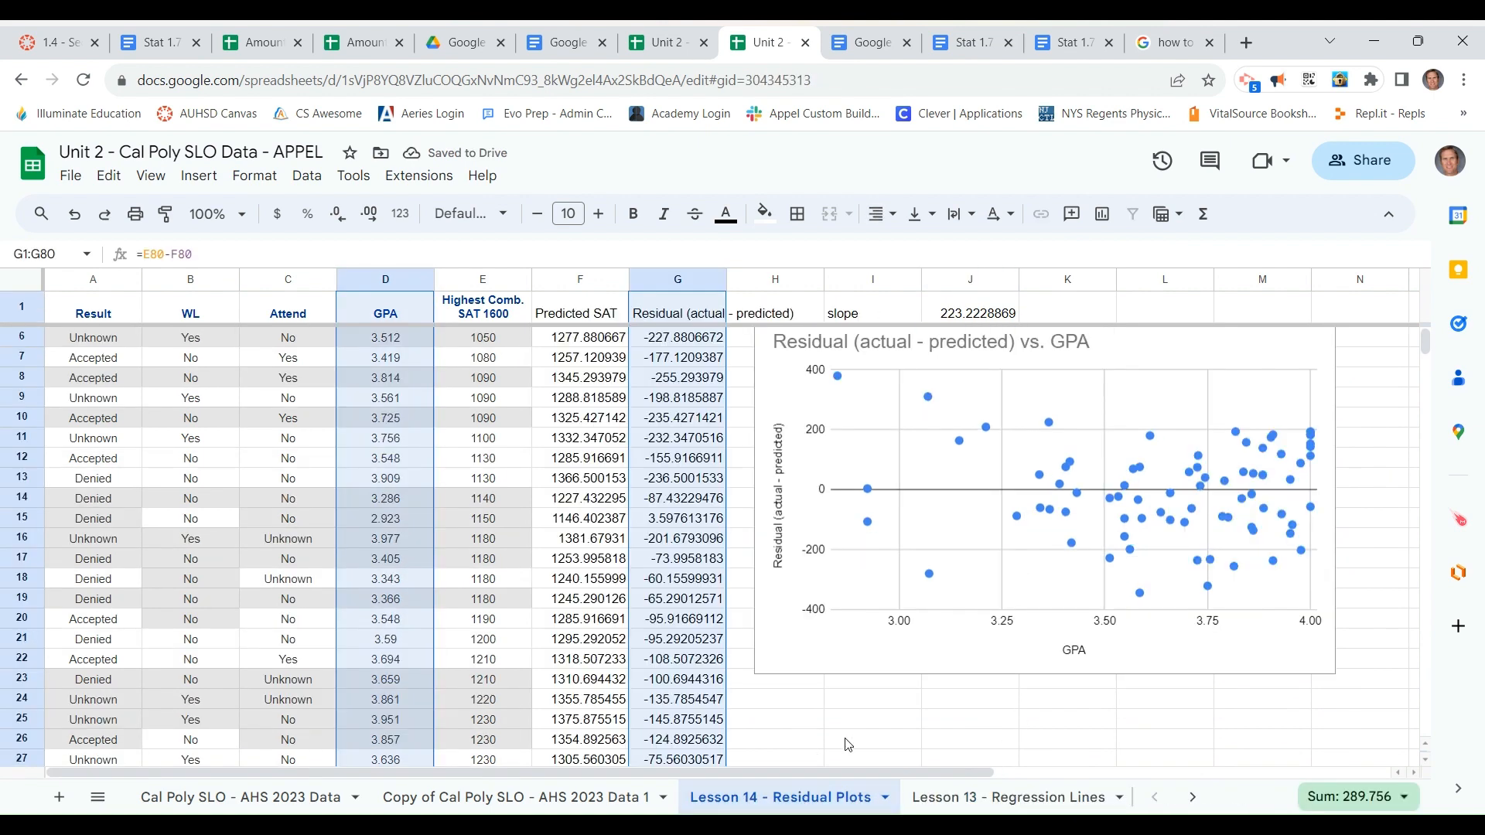
left_click_drag(838, 771, 1067, 771)
scroll(1046, 712, "up", 2)
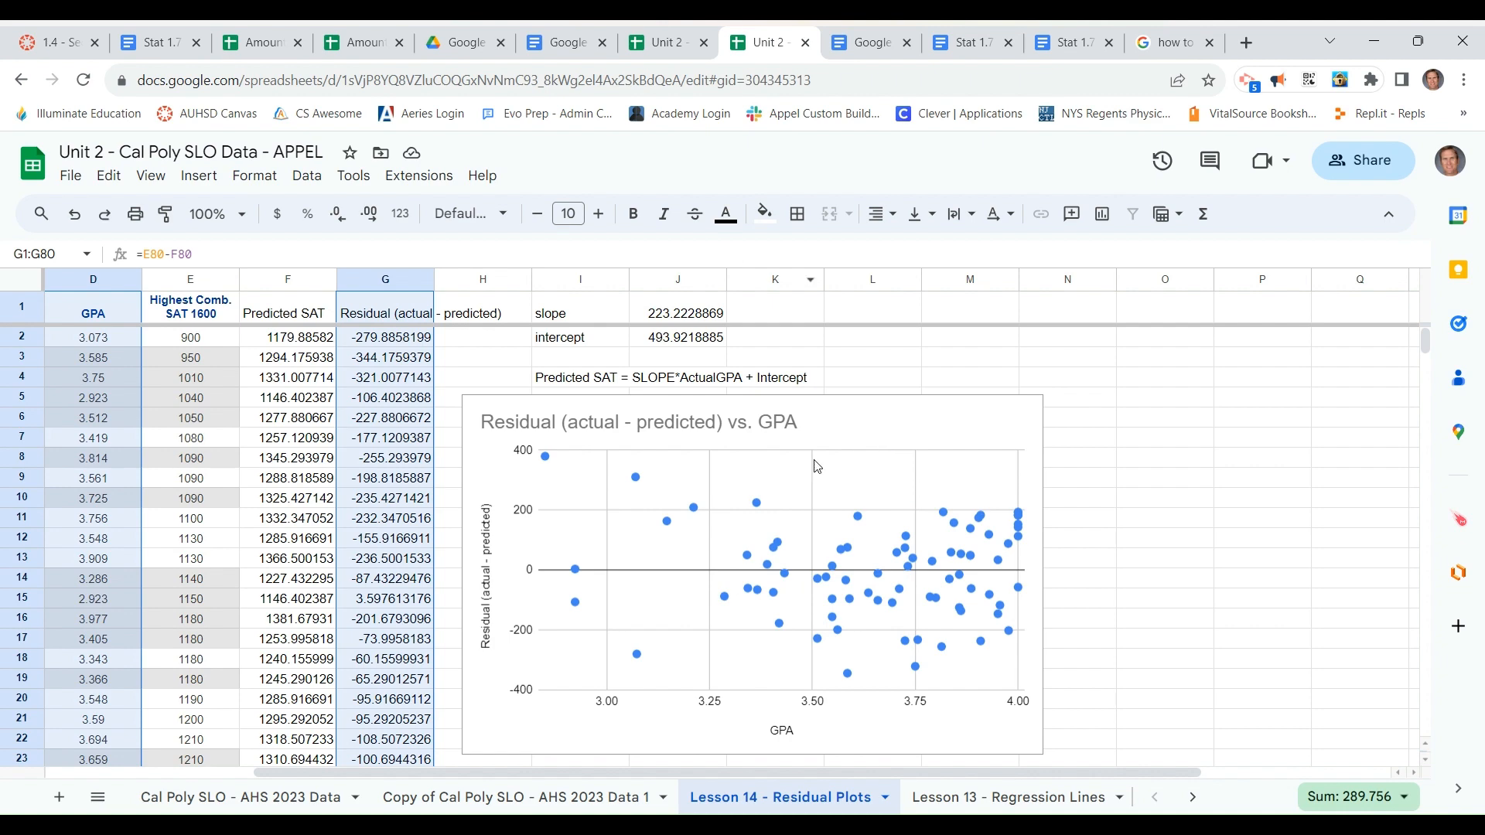
left_click(968, 798)
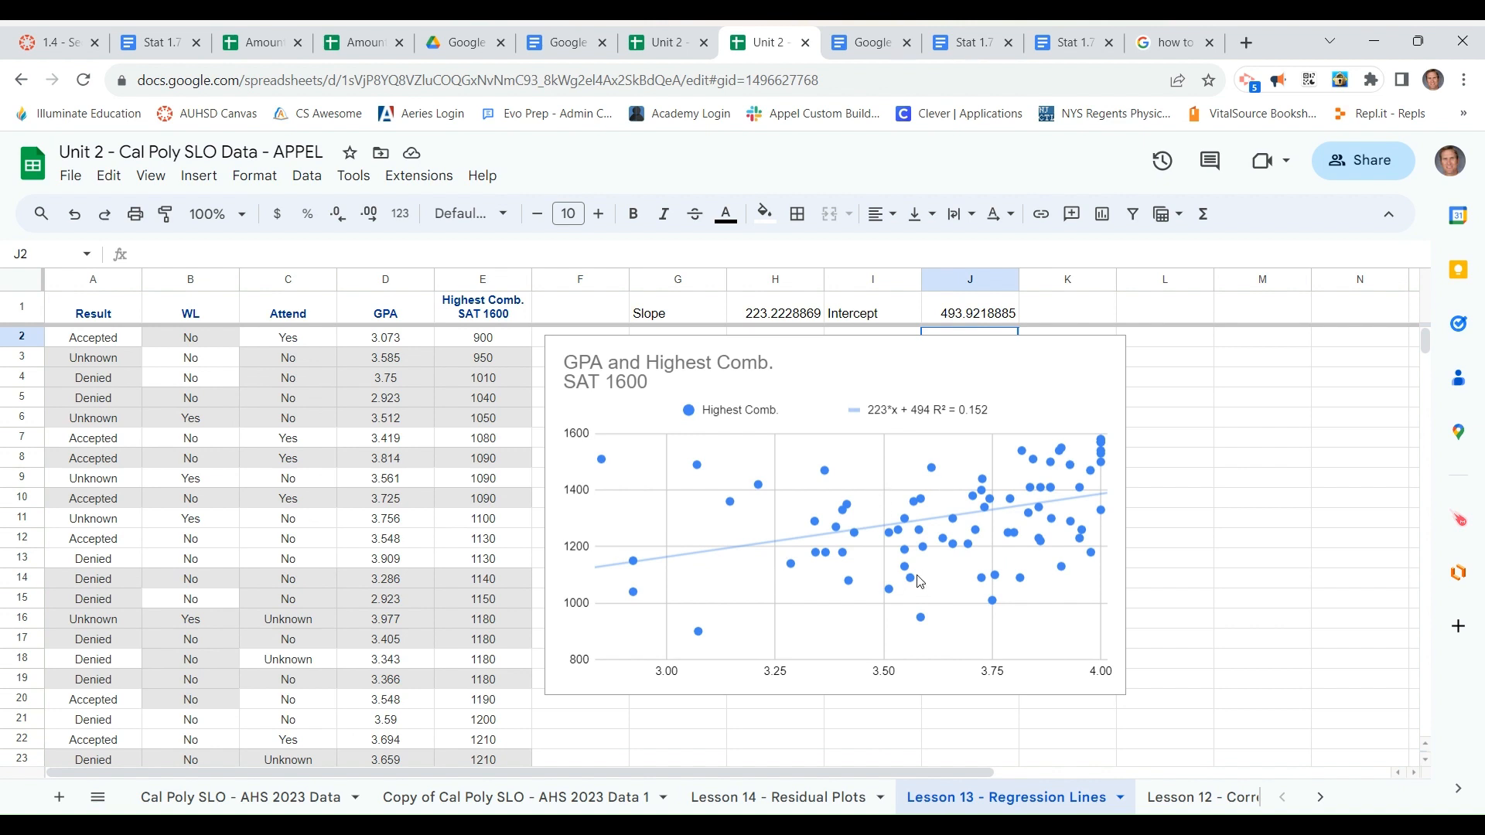
left_click(811, 789)
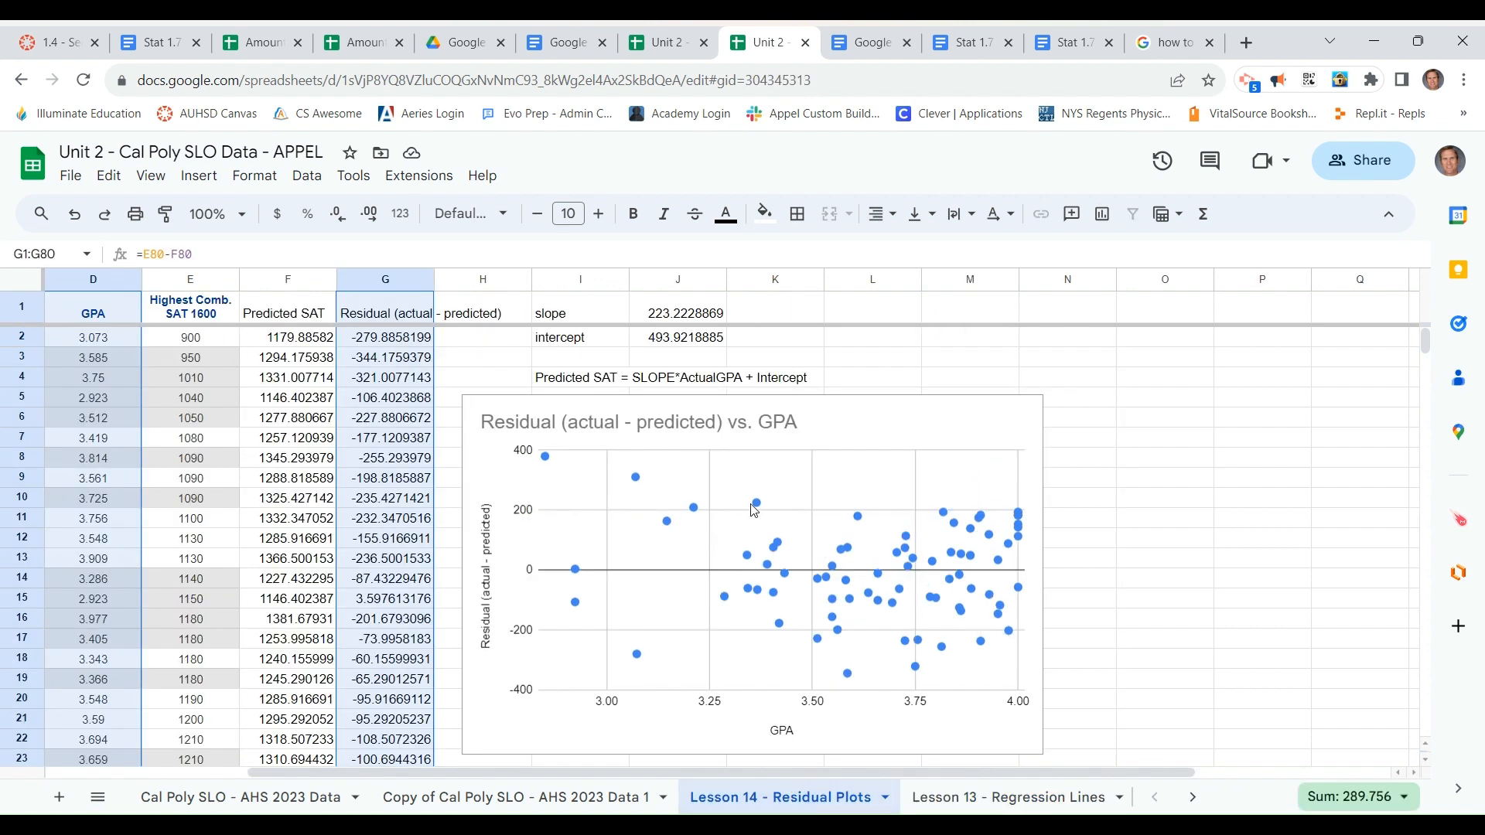